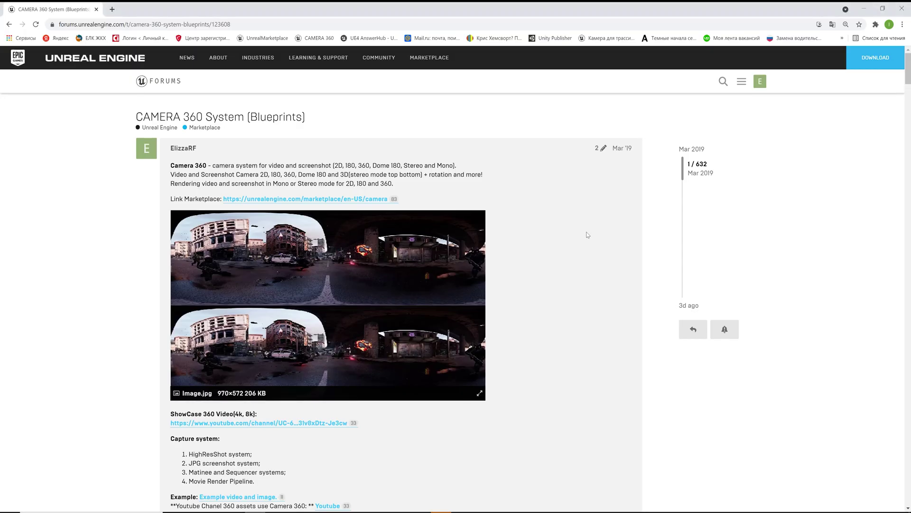
Open the 'last version stereo 360 for 4.23-4.25' news post in the forum thread
left_click_drag(170, 118, 230, 129)
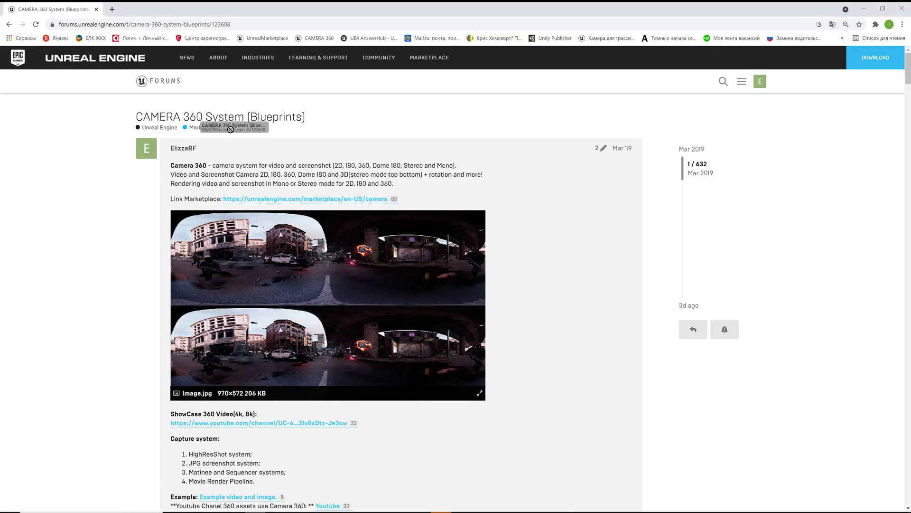
scroll(320, 251, "down", 5)
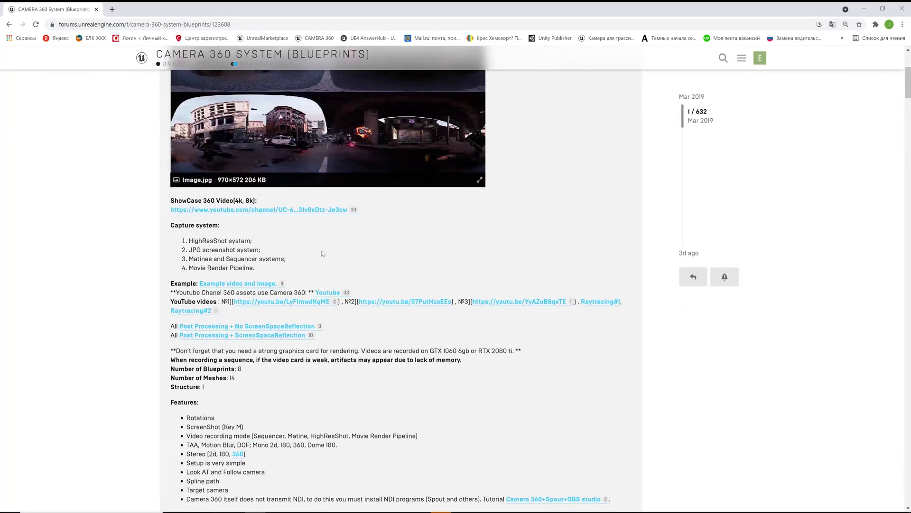
scroll(327, 247, "down", 5)
scroll(328, 246, "down", 5)
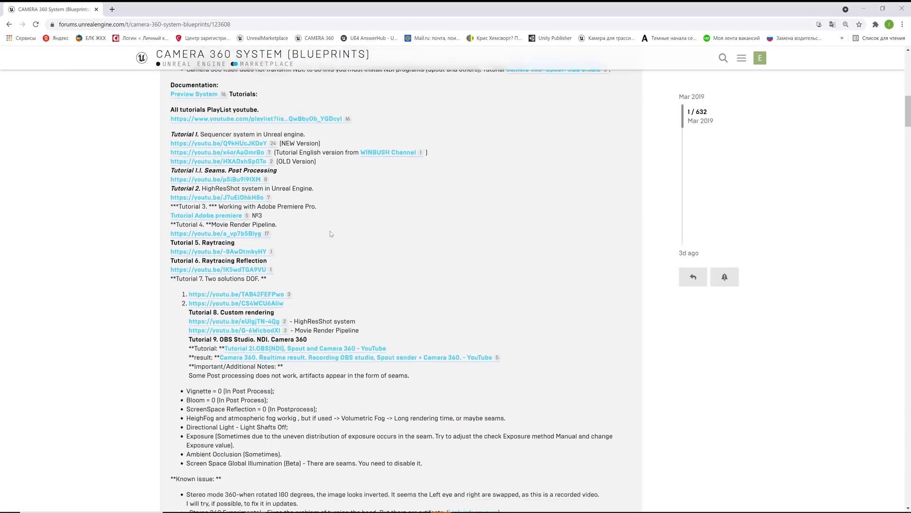
scroll(330, 232, "down", 4)
scroll(330, 233, "down", 1)
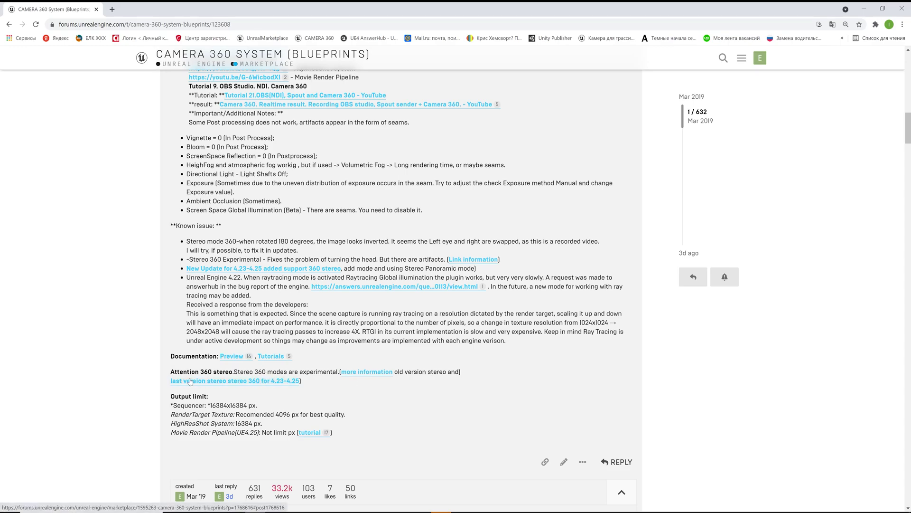
left_click(224, 382)
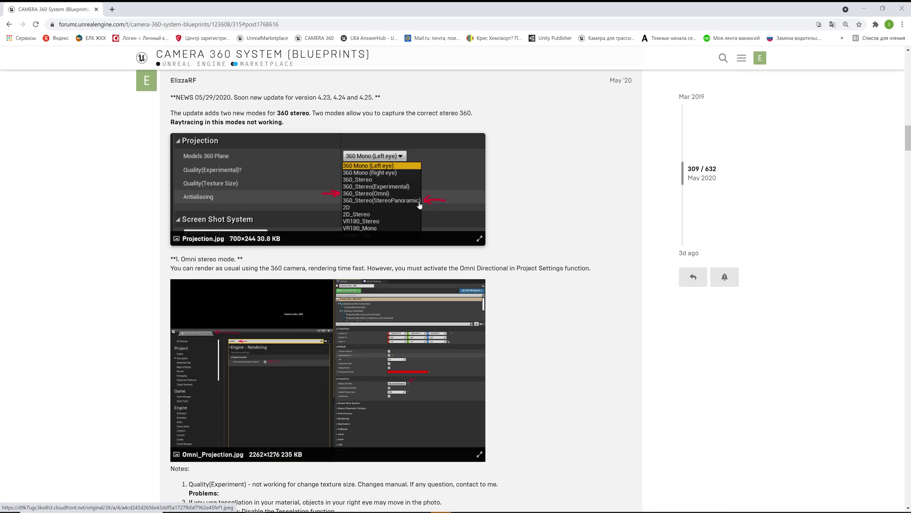
Scroll through the post's Projection and Omni stereo images down to the known-problems notes
scroll(420, 204, "down", 3)
scroll(422, 209, "down", 9)
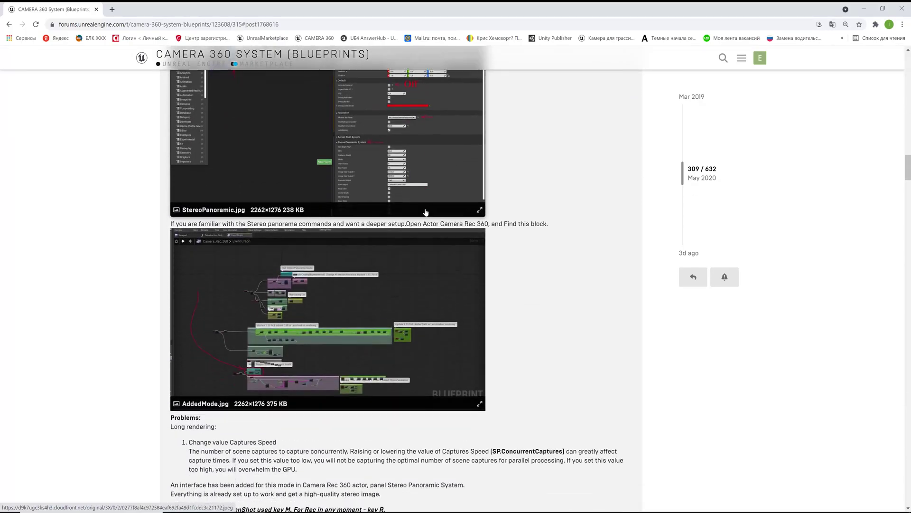
scroll(404, 256, "up", 5)
scroll(488, 285, "up", 3)
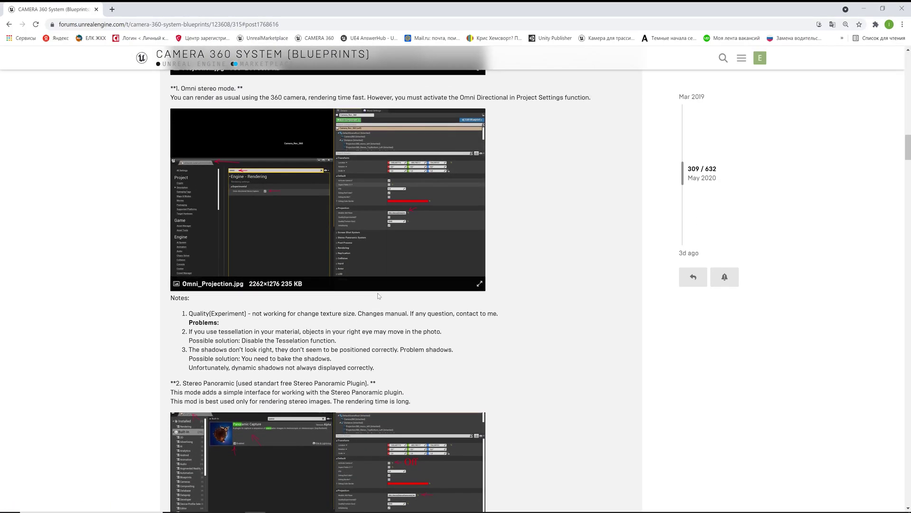
scroll(488, 284, "up", 2)
scroll(489, 283, "down", 6)
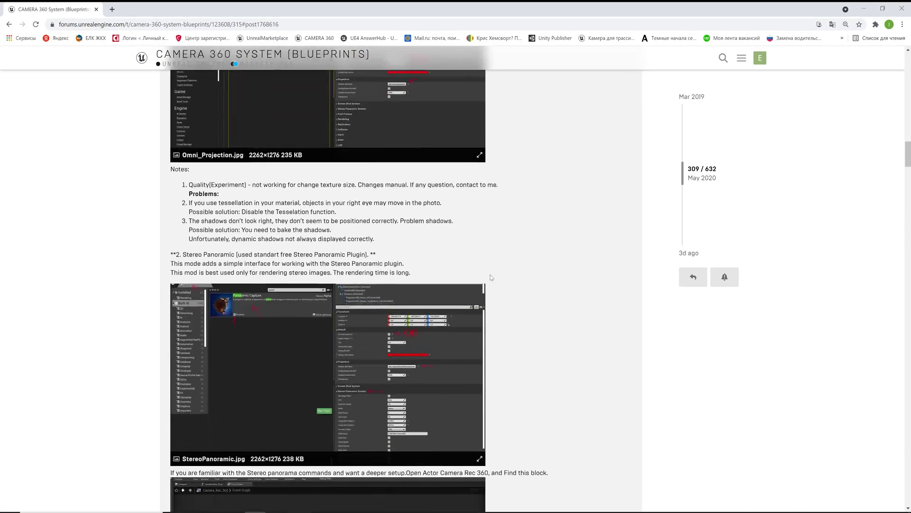
scroll(491, 278, "down", 6)
scroll(492, 277, "down", 3)
scroll(489, 280, "up", 3)
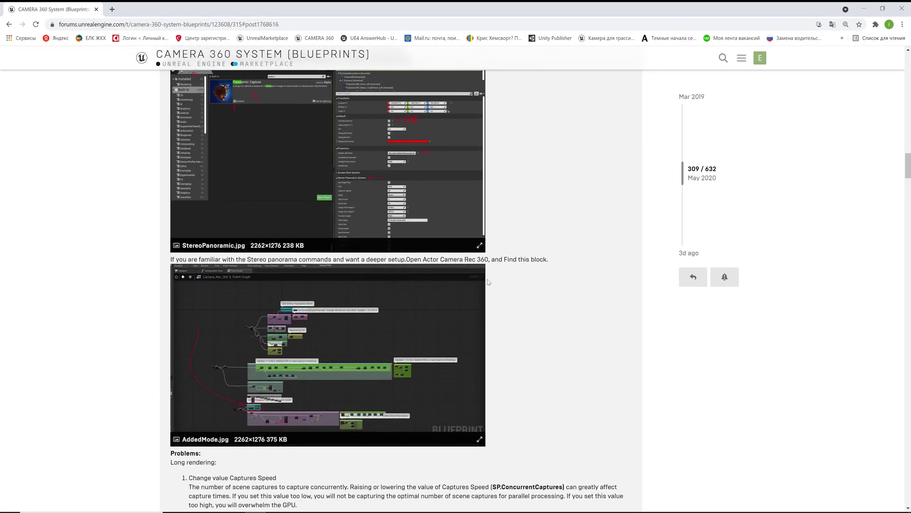
scroll(488, 282, "up", 1)
scroll(543, 281, "down", 3)
scroll(543, 281, "down", 2)
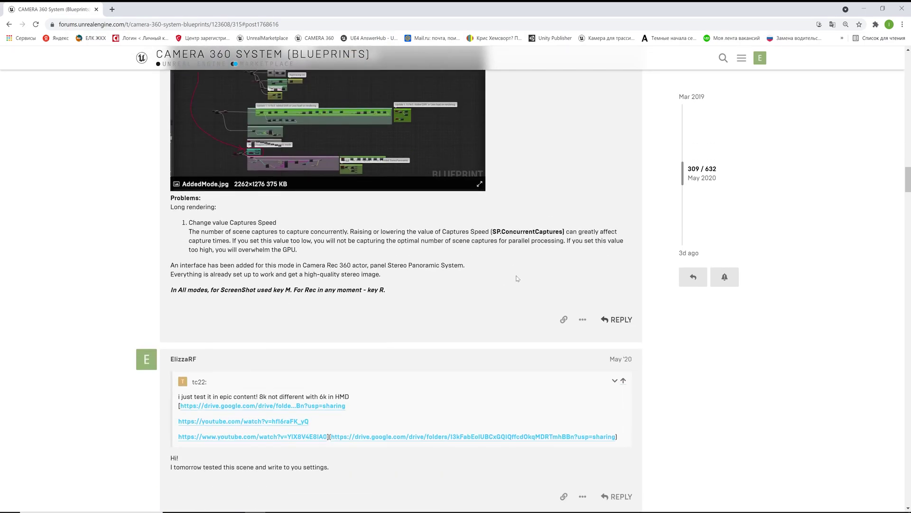
scroll(507, 277, "up", 7)
scroll(510, 279, "up", 6)
scroll(515, 281, "up", 4)
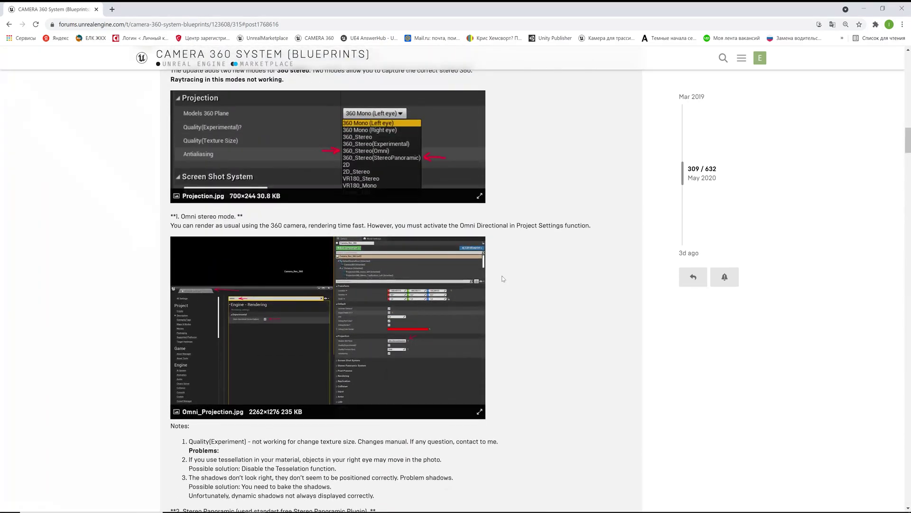
scroll(520, 283, "up", 4)
scroll(520, 284, "up", 1)
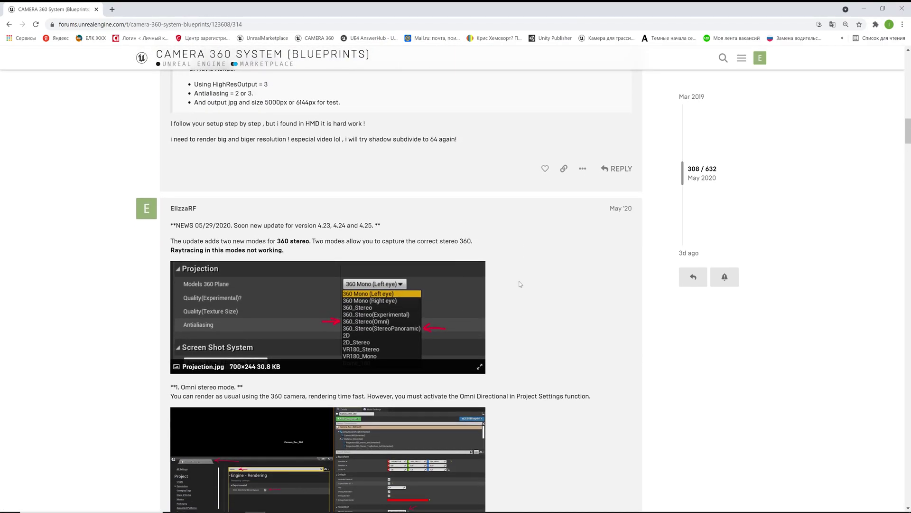
scroll(520, 284, "down", 3)
scroll(519, 283, "down", 2)
scroll(519, 284, "down", 3)
scroll(519, 284, "down", 2)
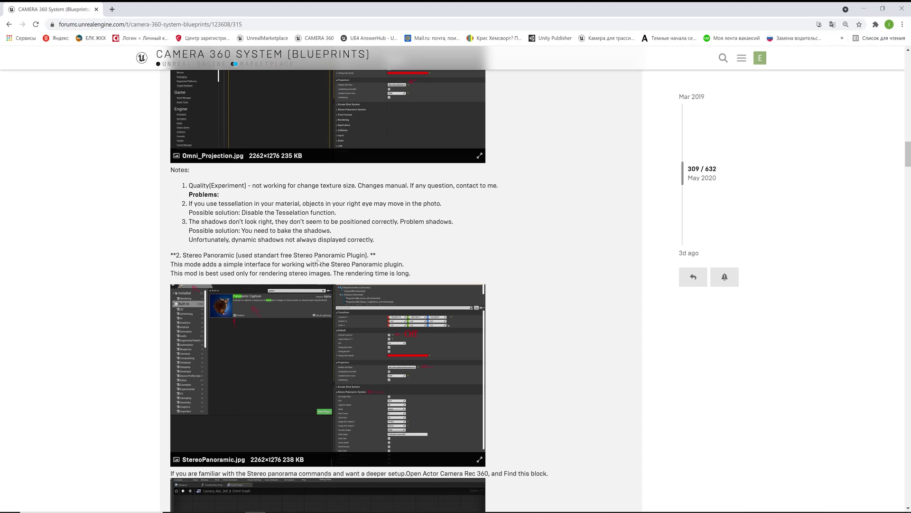
scroll(318, 262, "down", 1)
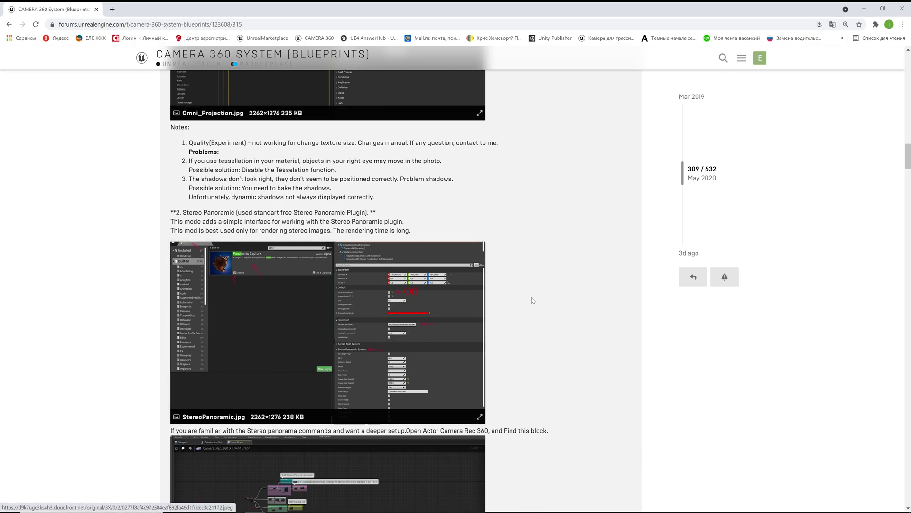
scroll(496, 319, "down", 2)
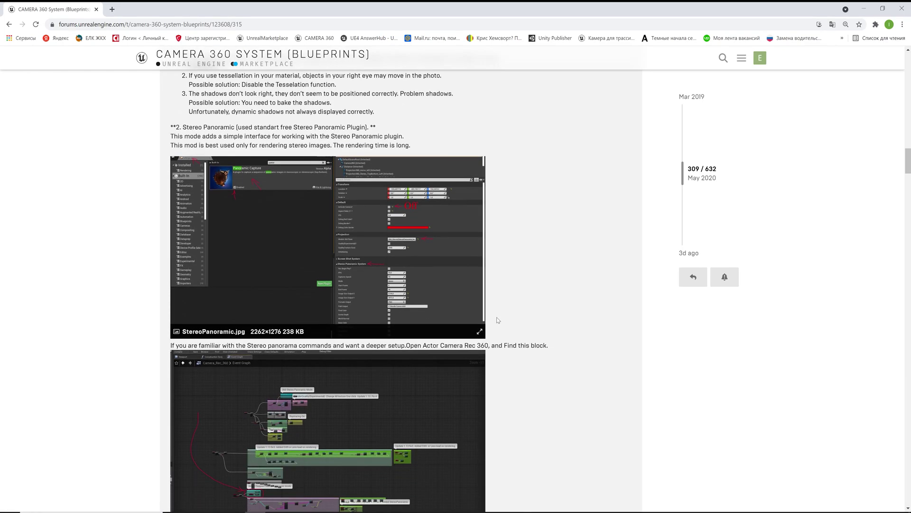
scroll(496, 318, "down", 2)
scroll(503, 248, "down", 4)
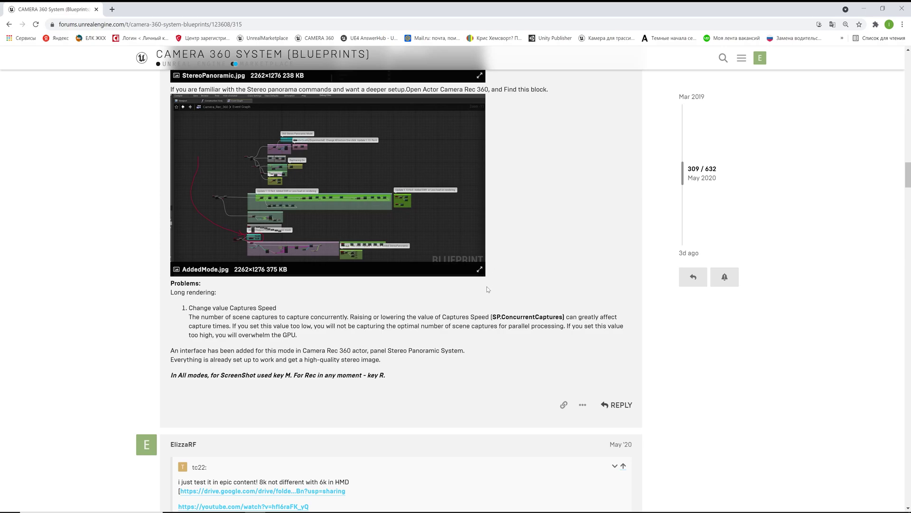
scroll(498, 321, "up", 1)
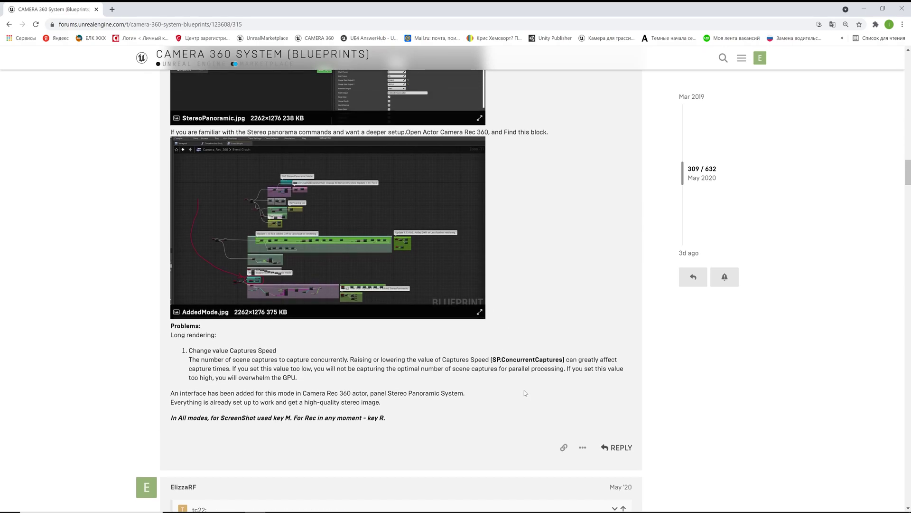
scroll(525, 392, "up", 2)
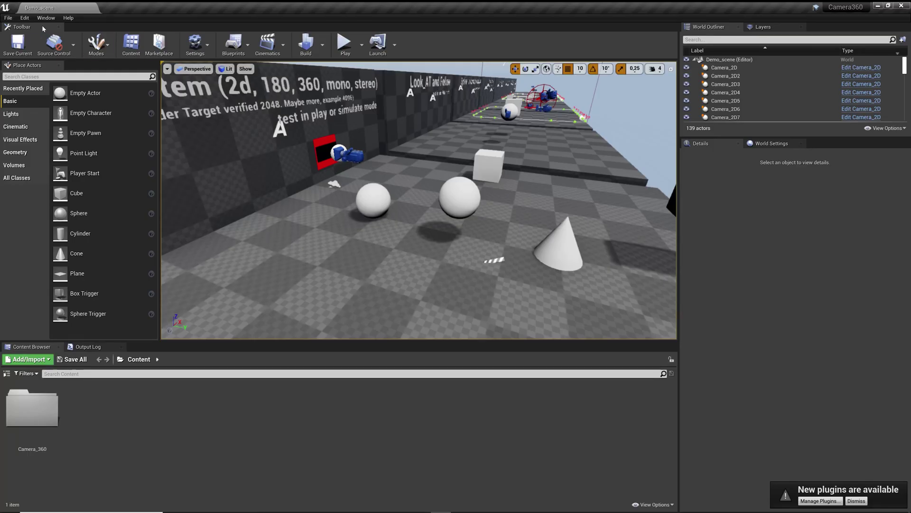
Enable the Panoramic Capture plugin, found by searching 'stere', then restart and close Plugins
left_click(25, 18)
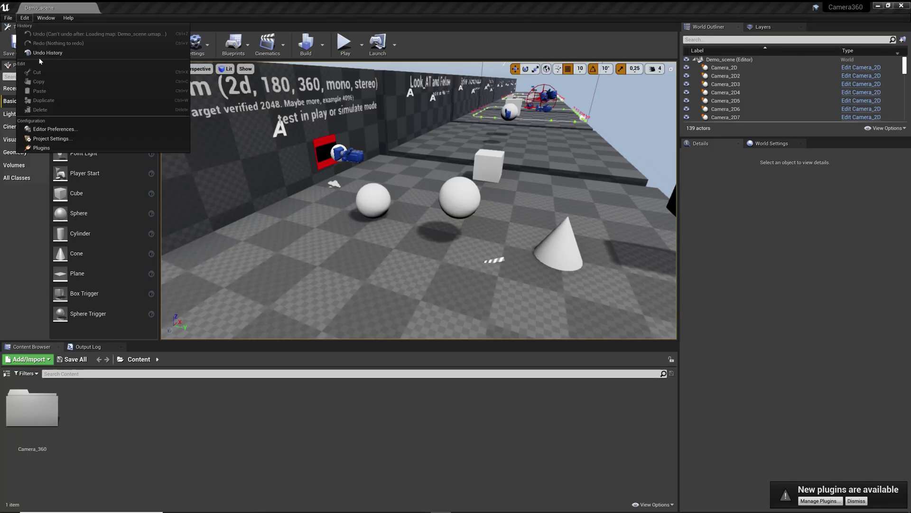
left_click(173, 138)
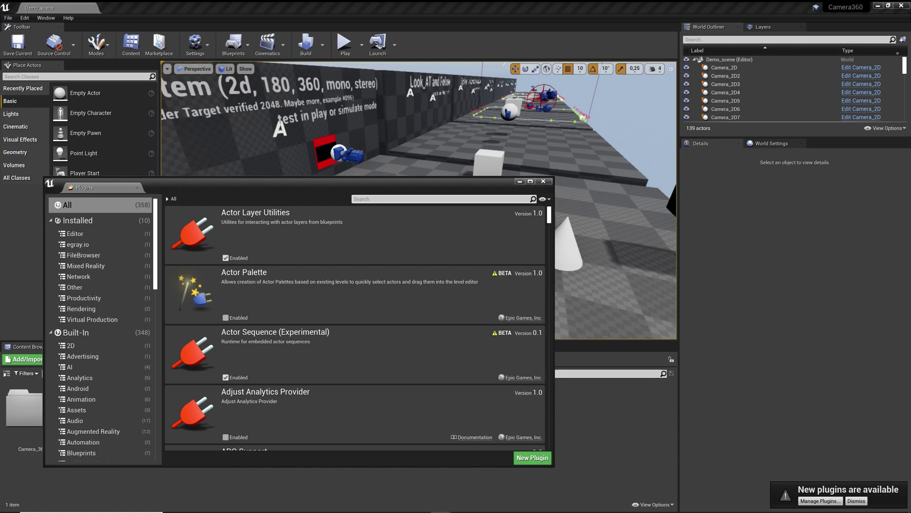
type("stere")
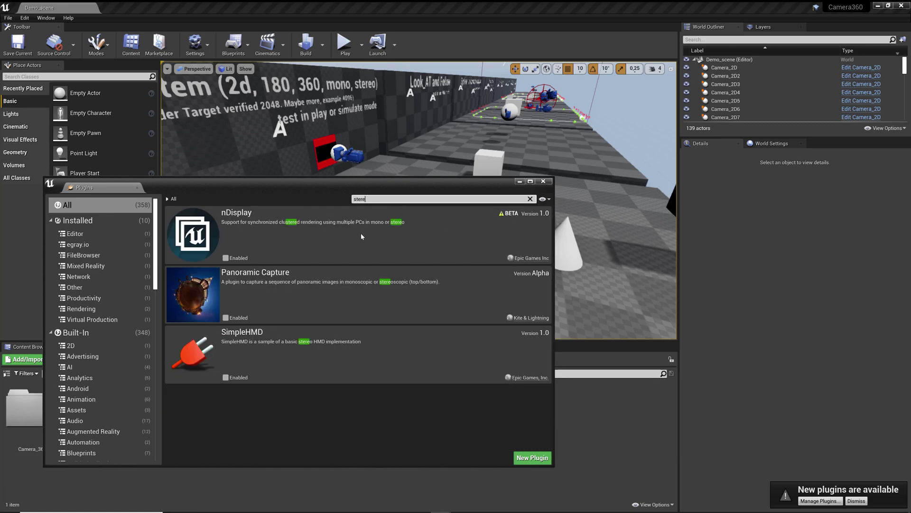
left_click(238, 318)
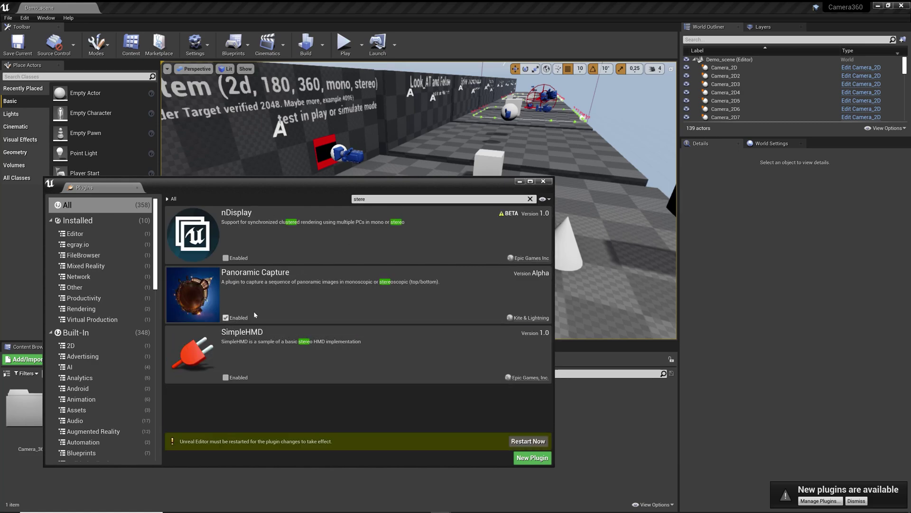
left_click(529, 436)
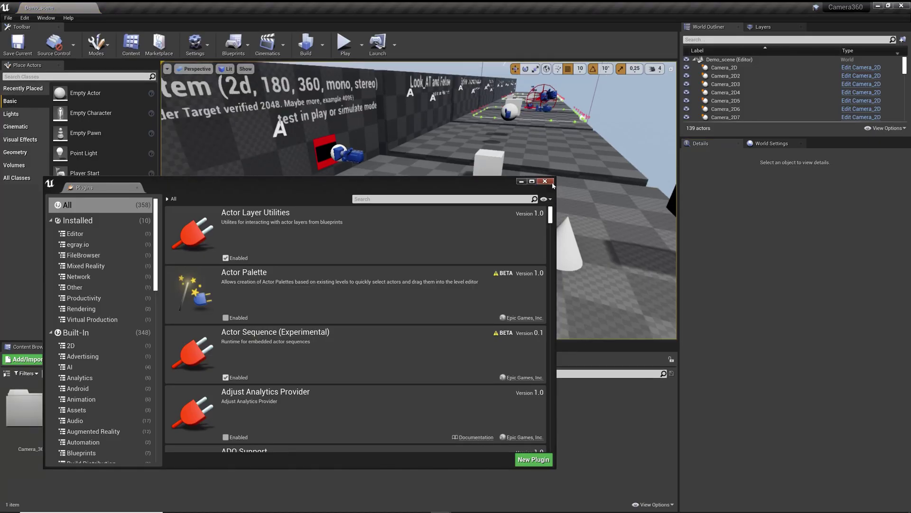
left_click(547, 183)
scroll(773, 85, "down", 3)
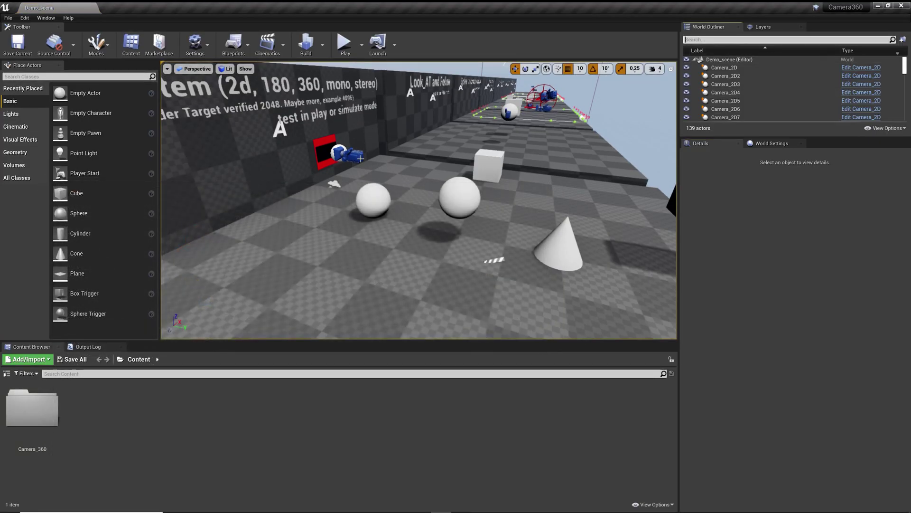
Select the Camera_Rec_360 camera actor in the level
left_click(731, 93)
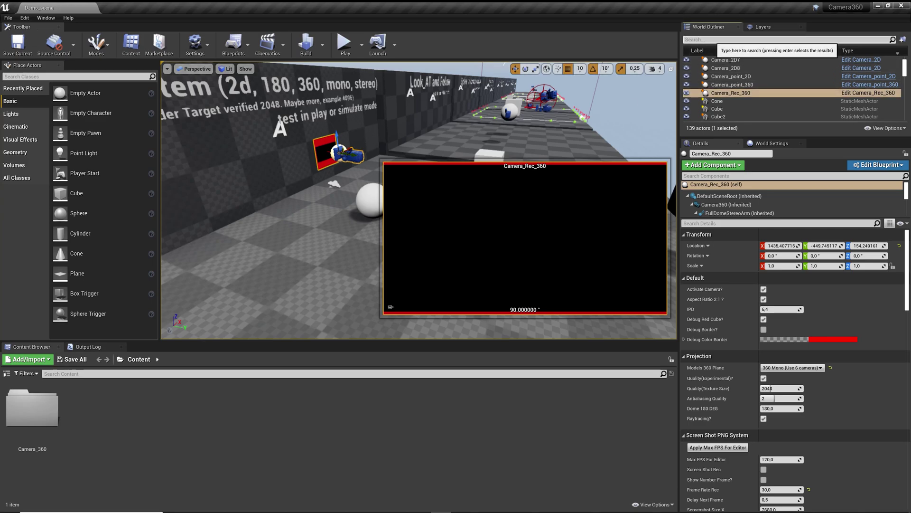
type("seq")
key("Return")
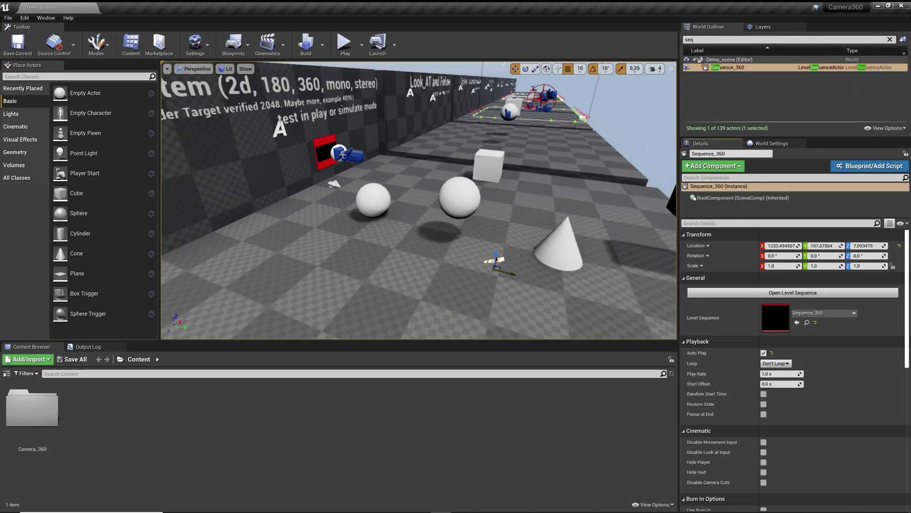
left_click(355, 166)
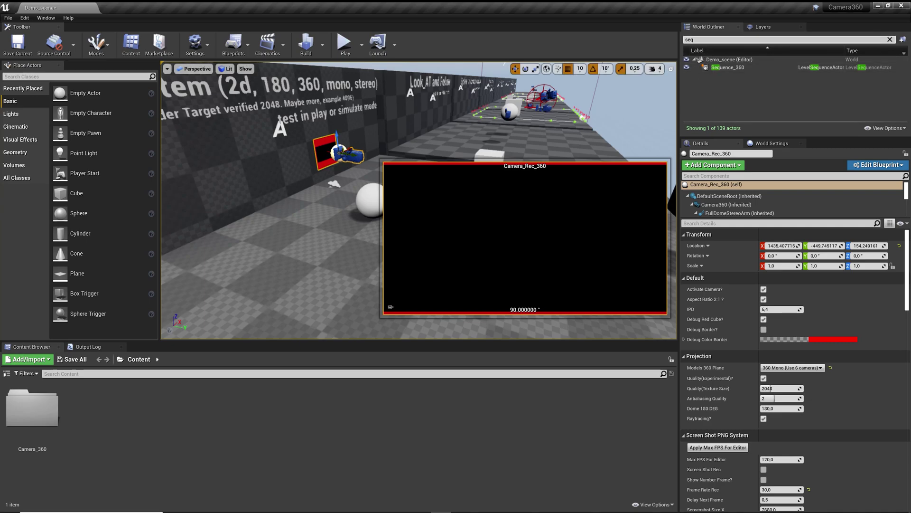
Set Models 360 Plane to 360_Stereo(StereoPanoramic) and collapse the PNG and JPG screenshot sections
scroll(811, 405, "down", 3)
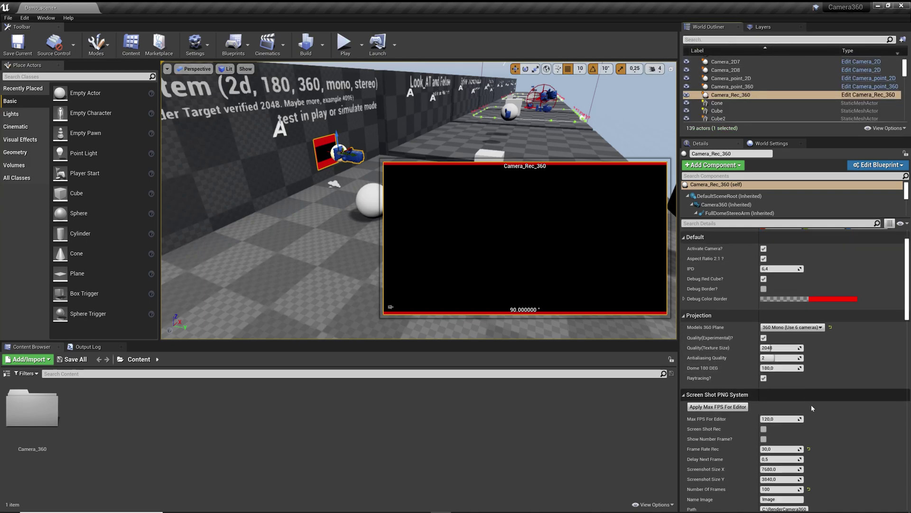
left_click(791, 286)
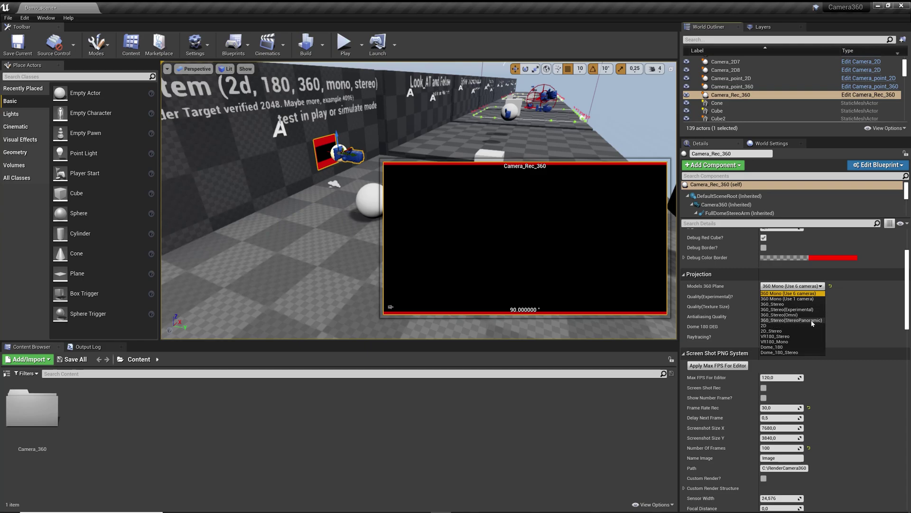
left_click(810, 320)
scroll(823, 315, "down", 1)
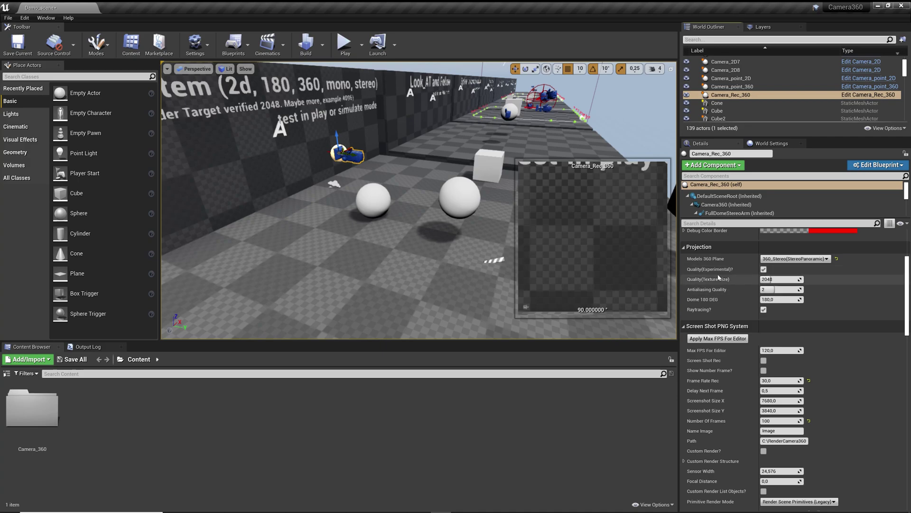
scroll(808, 326, "down", 2)
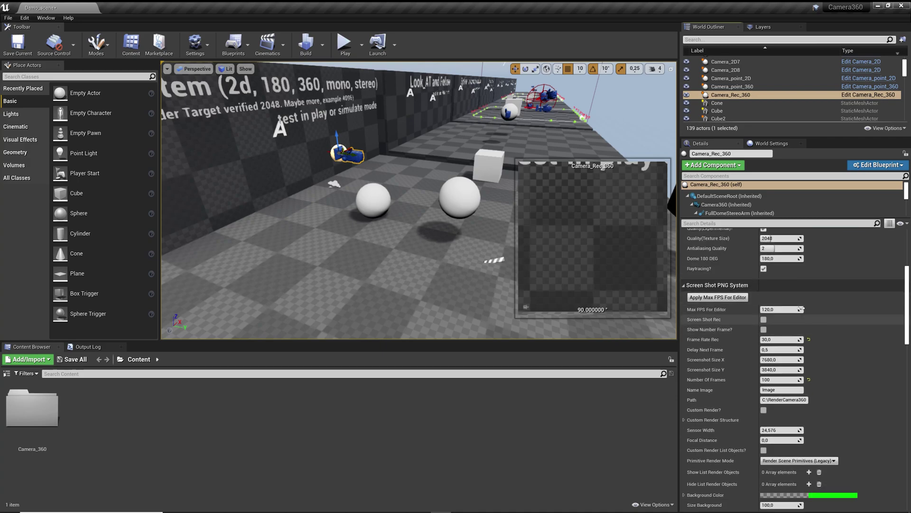
left_click(689, 285)
left_click(691, 297)
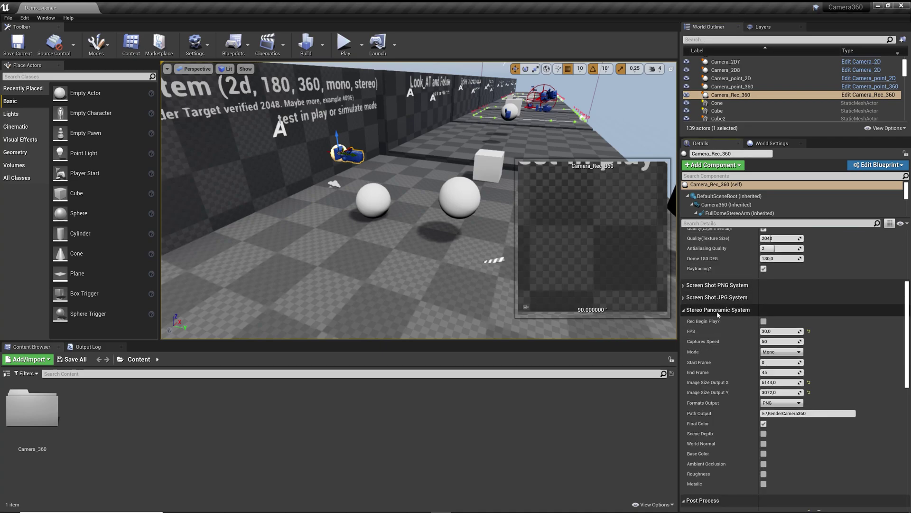
Change the output path drive to C and enable Rec Begin Play?
scroll(771, 308, "down", 2)
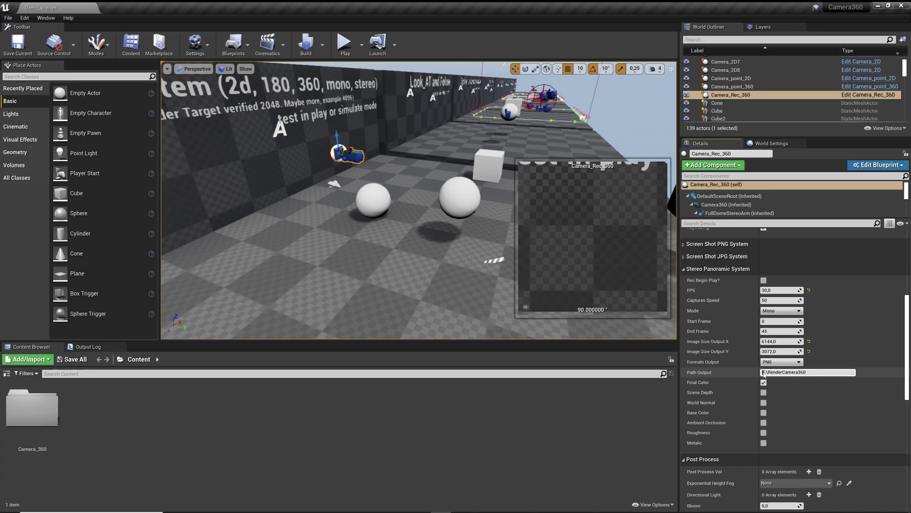
type("C")
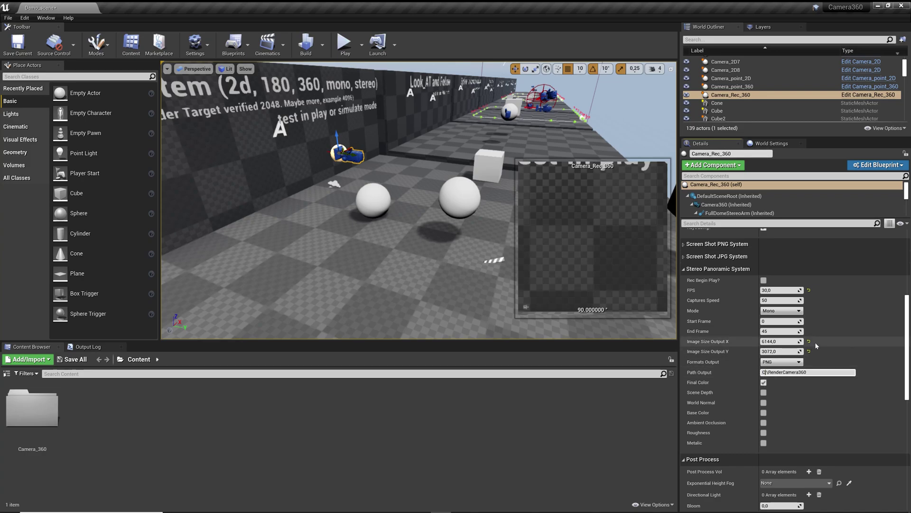
key("Return")
left_click(763, 281)
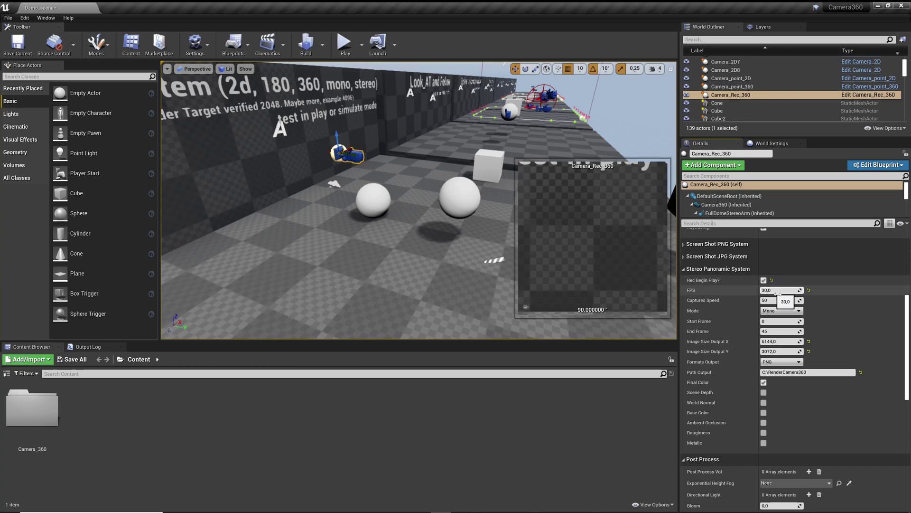
Try a Captures Speed of 75, then reset it to the default 50
left_click(782, 301)
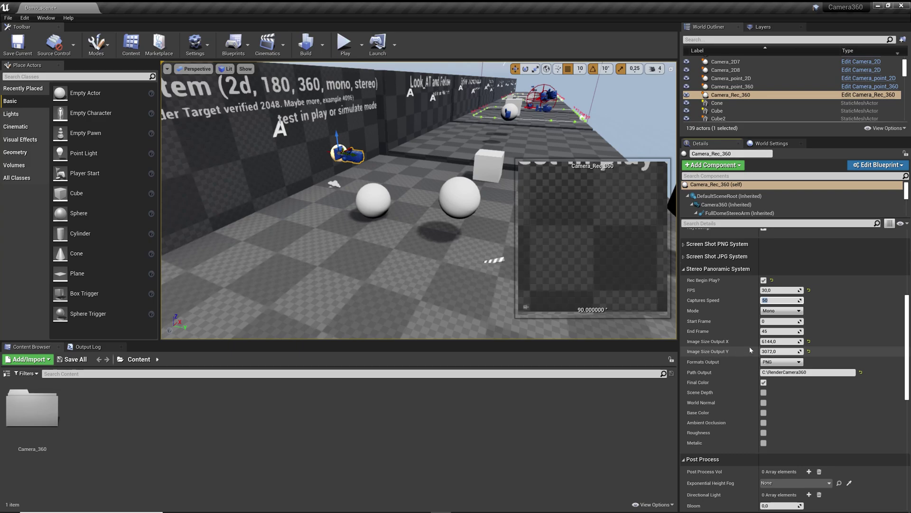
type("75")
key("BackSpace")
left_click(809, 301)
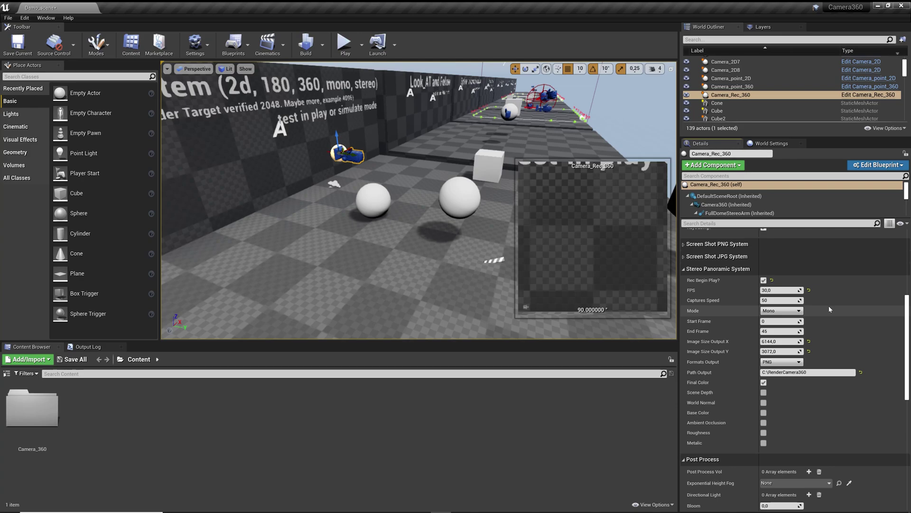
key("alt+Tab")
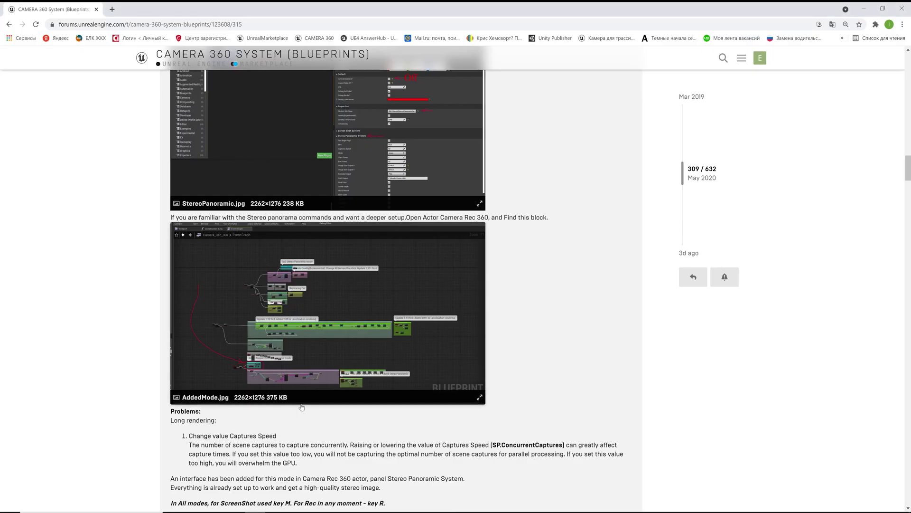
Find and highlight the thread's paragraph about changing Captures Speed
scroll(301, 407, "down", 1)
mouse_move(192, 393)
left_mouse_down()
mouse_move(309, 402)
mouse_move(304, 421)
mouse_move(186, 396)
left_mouse_up()
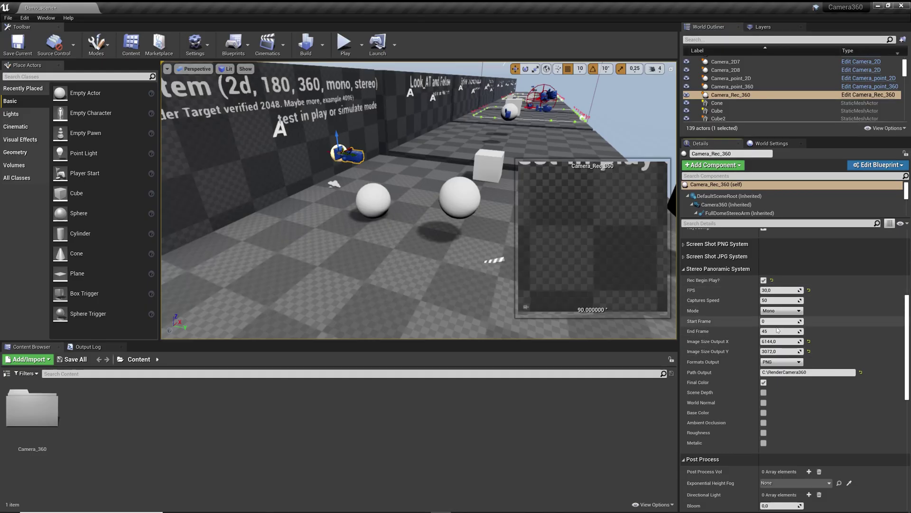
Set End Frame to 2, keeping Image Size Output X at 6144
left_click(778, 331)
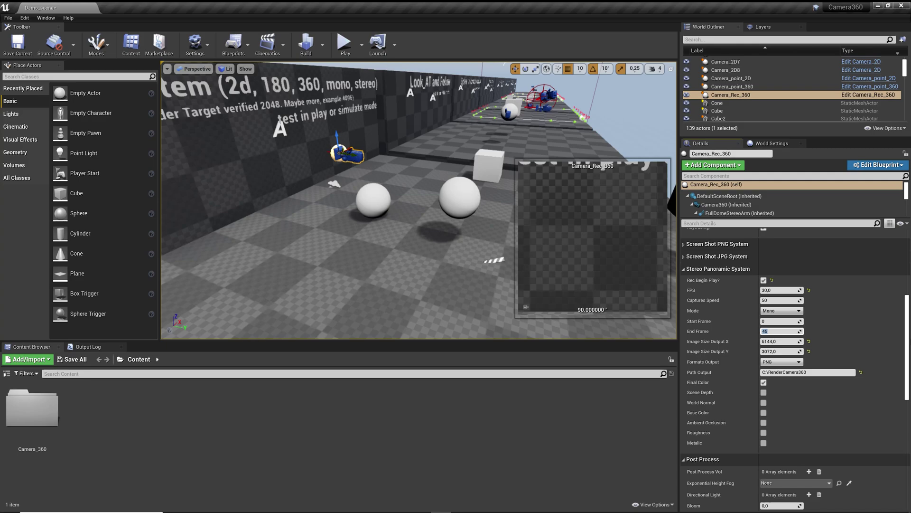
type("300")
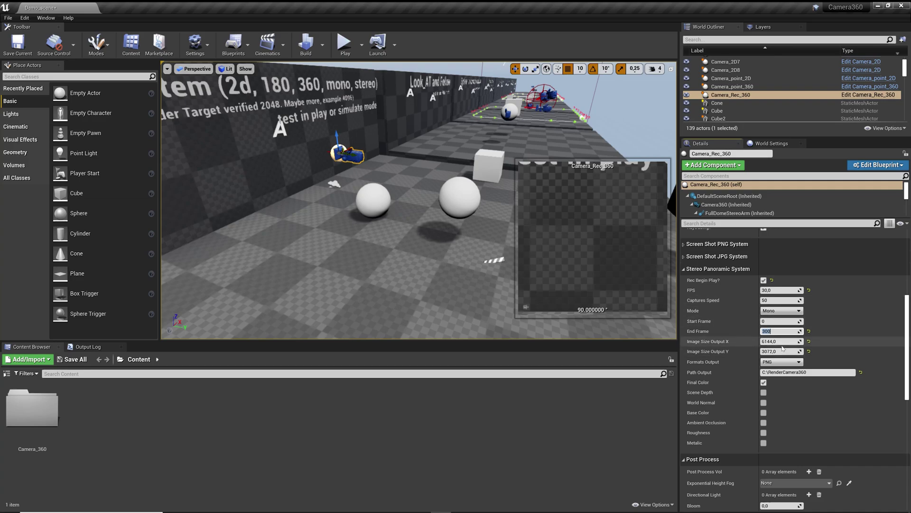
left_click(750, 343)
left_click(791, 341)
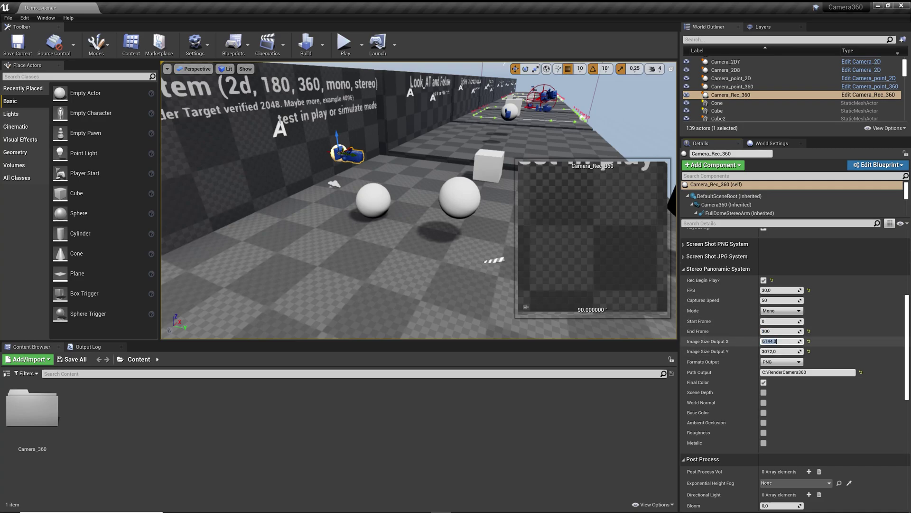
type("2")
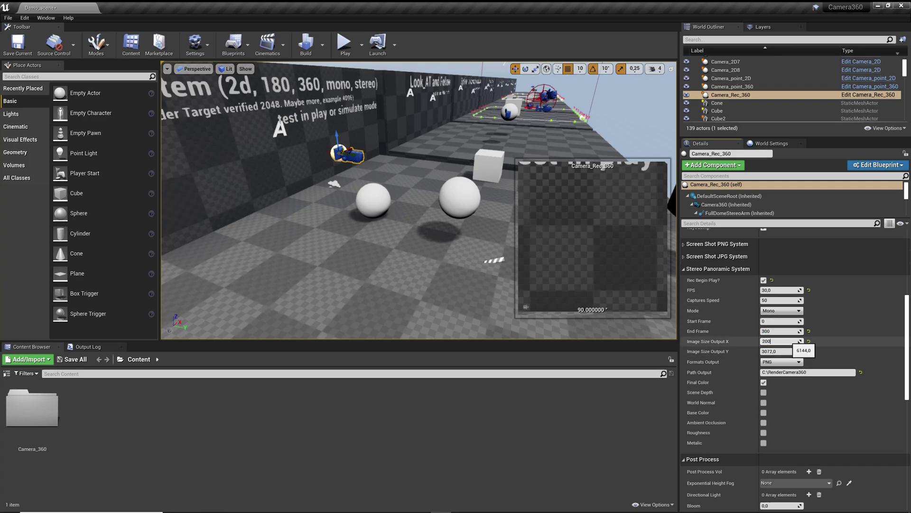
key("Return")
key("Return")
type("6144")
key("Return")
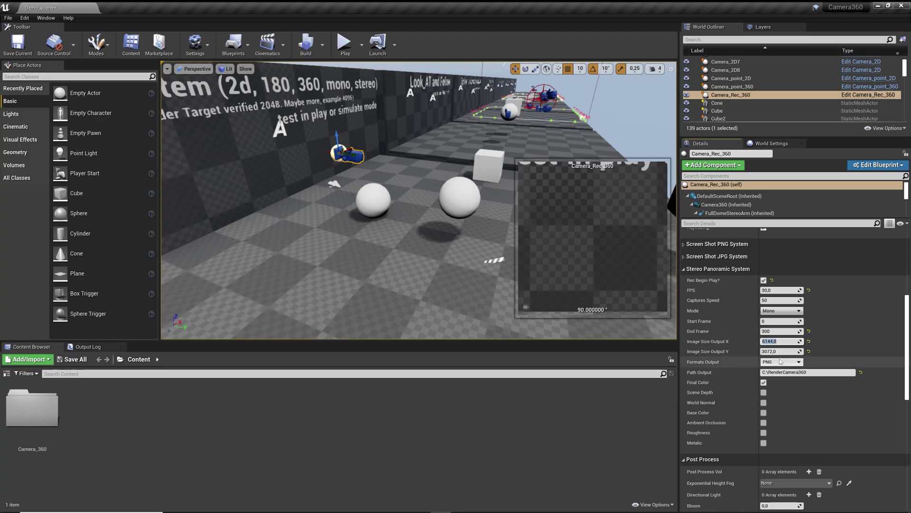
left_click(781, 331)
type("2")
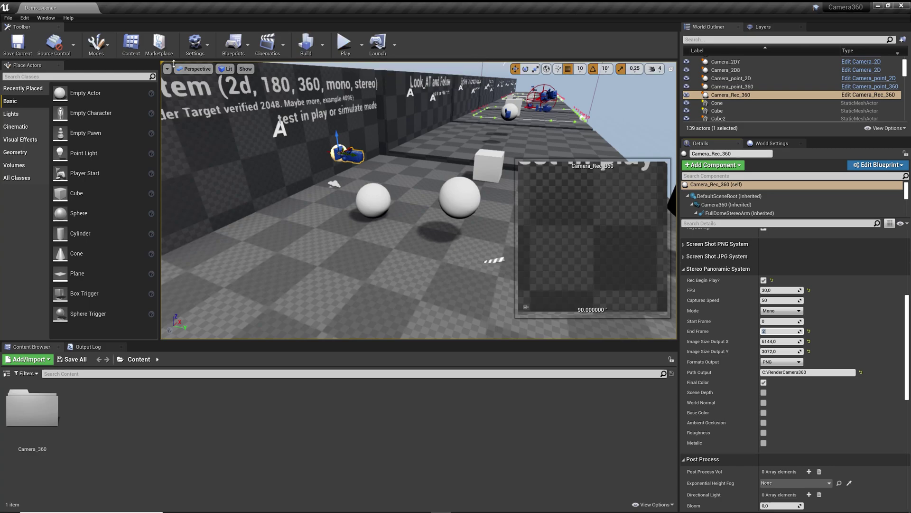
Show the FPS counter in the viewport and start a Play session
left_click(167, 69)
left_click(194, 110)
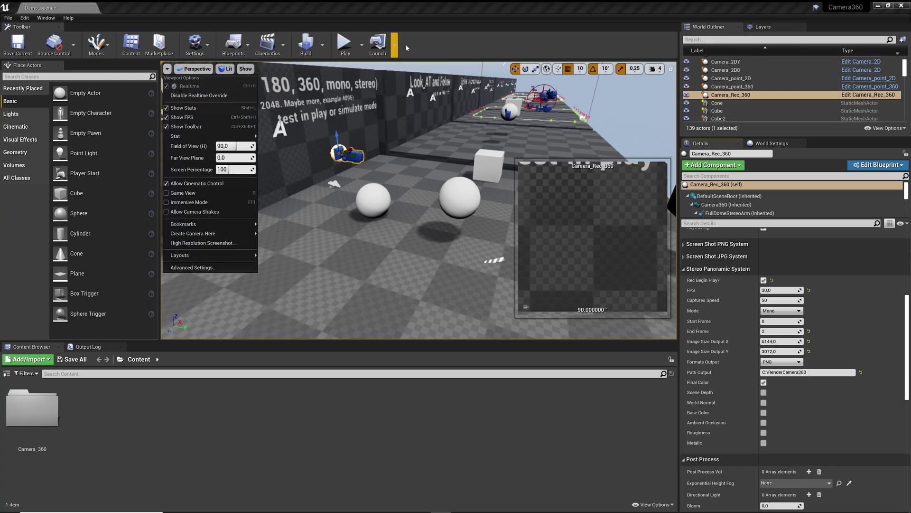
left_click(350, 48)
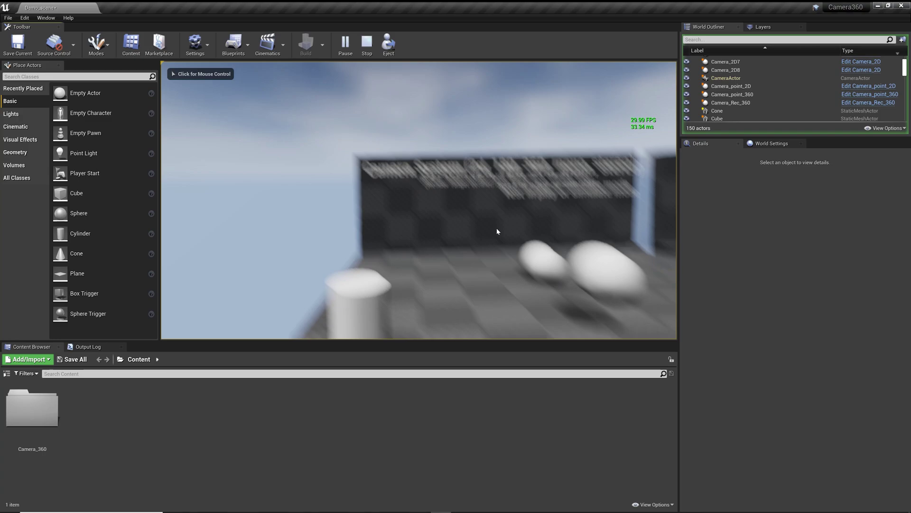
Browse RenderCamera360 > 2021.06.11-09.08.41 > FinalColor and select Frame_00000_FinalColor.png
mouse_move(359, 512)
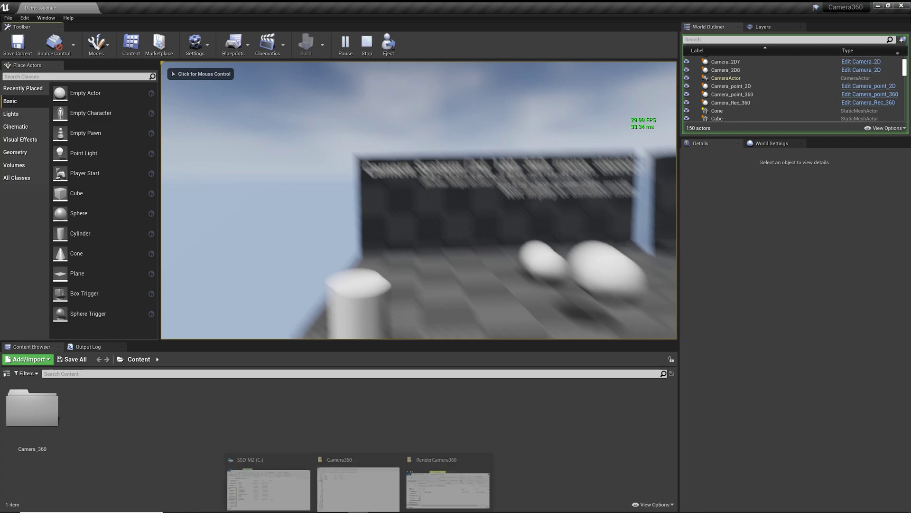
left_click(443, 463)
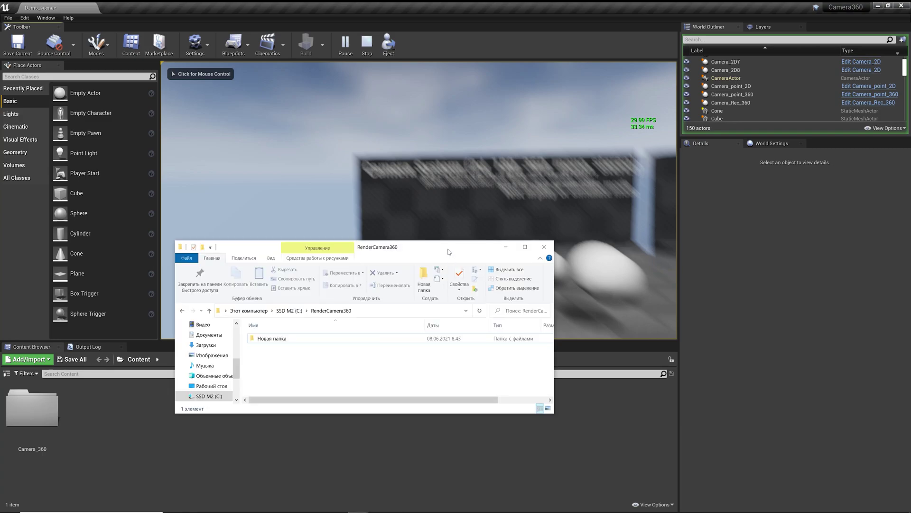
left_click_drag(449, 249, 406, 298)
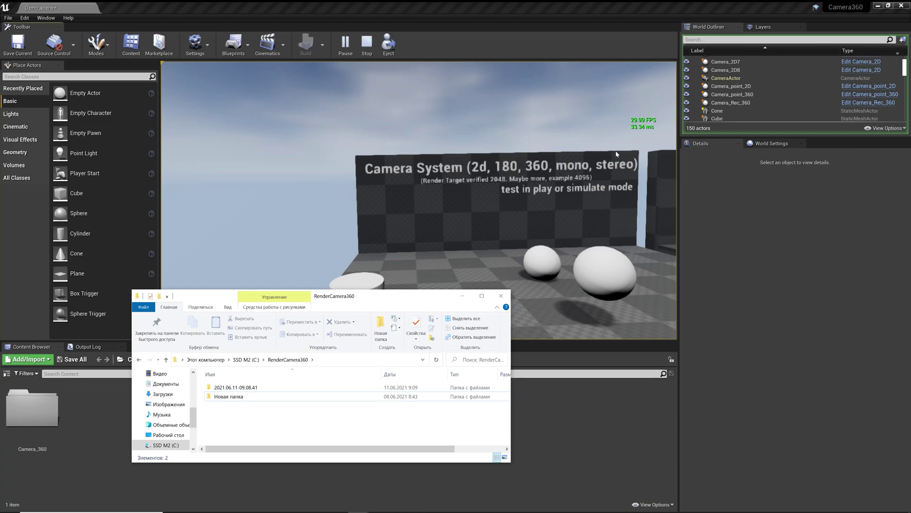
double_click(238, 388)
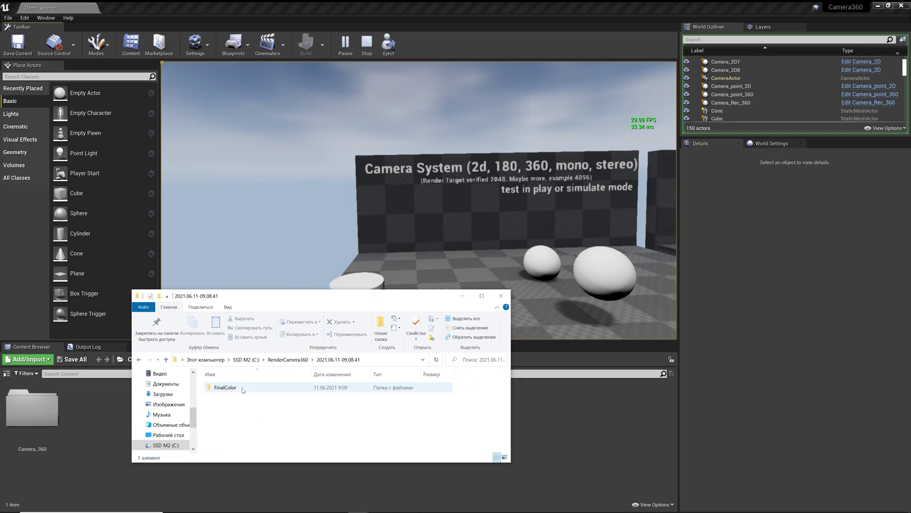
double_click(242, 389)
left_click(244, 405)
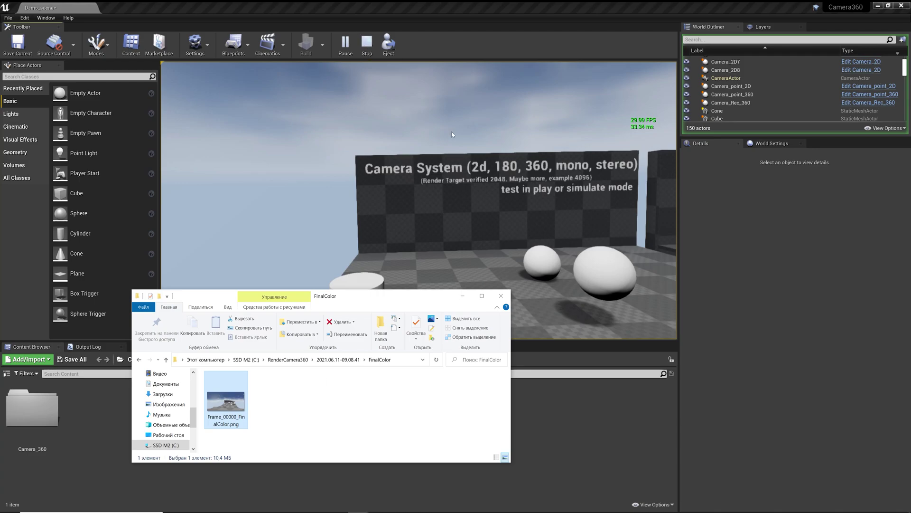
left_click(539, 175)
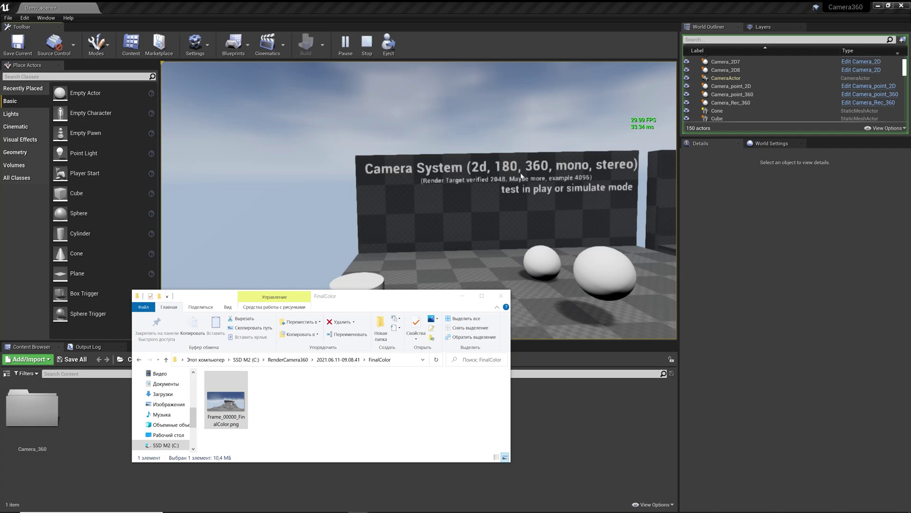
Stop play, switch Camera_Rec_360's Mode to Stereo for 6144×6144 output, and play again
left_click(562, 104)
key("Escape")
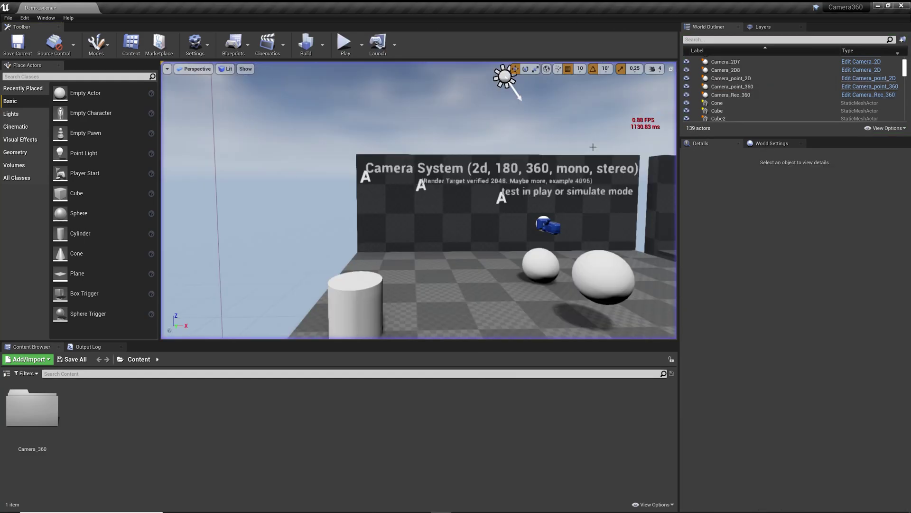
left_click(741, 94)
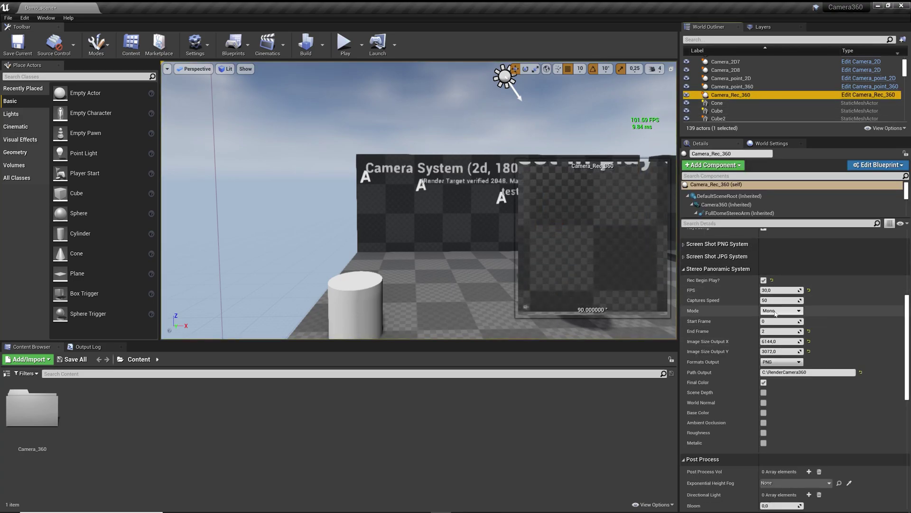
left_click(781, 311)
left_click(773, 320)
left_click(344, 43)
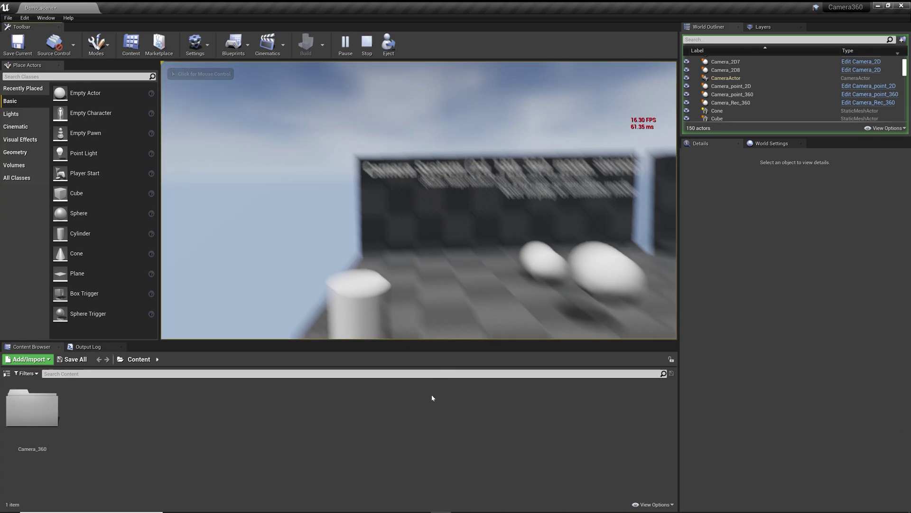
Delete the old 2021.06.11-09.08.41 render folder from RenderCamera360
left_click(456, 477)
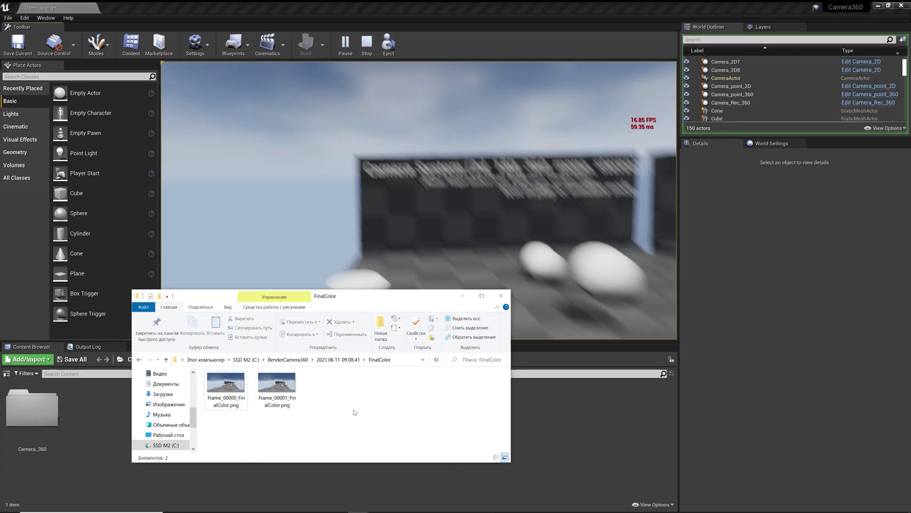
left_click(342, 360)
left_click(288, 360)
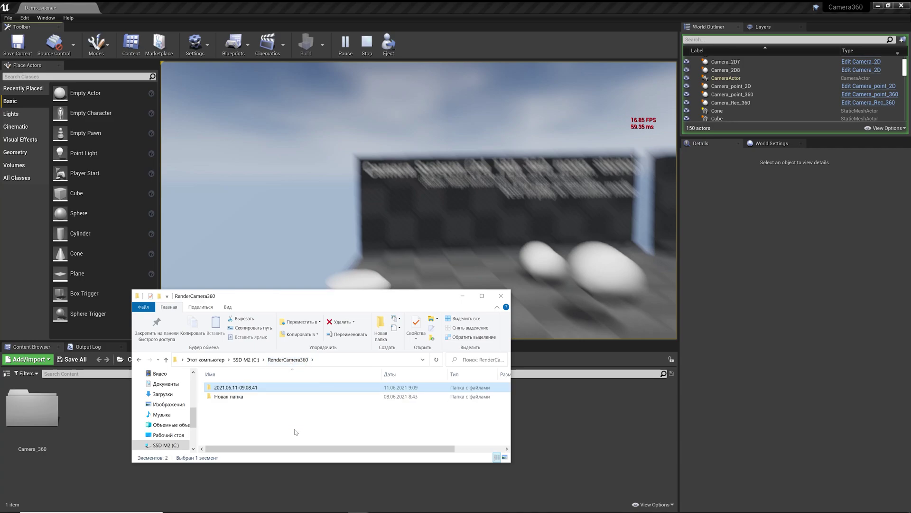
key("Delete")
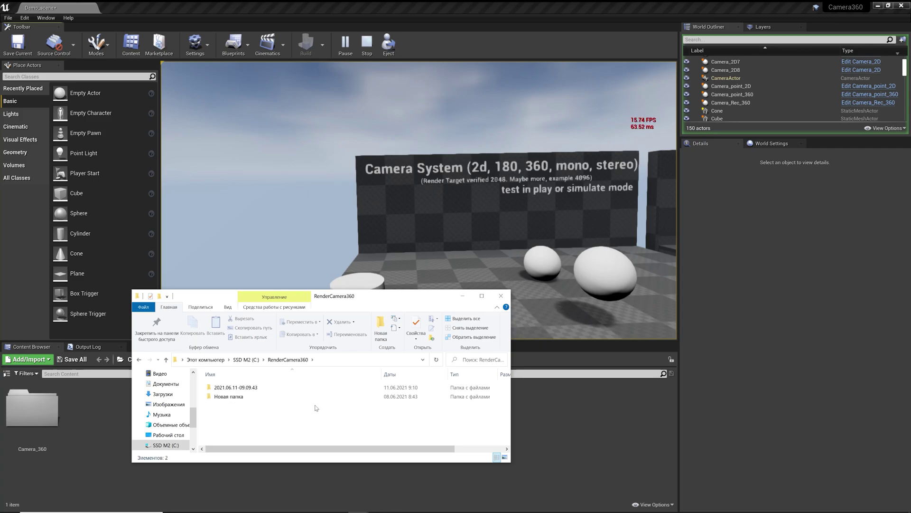
Open 2021.06.11-09.09.43 > FinalColor and select Frame_00000_FinalColor.png
double_click(277, 387)
double_click(275, 388)
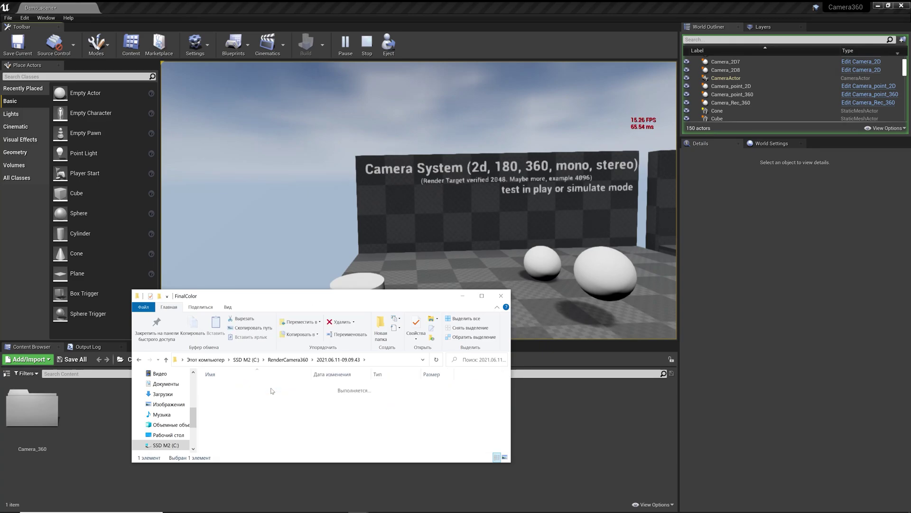
left_click(237, 393)
View Frame_00000_FinalColor.png in Photos, zooming in and out, then close Photos
double_click(233, 385)
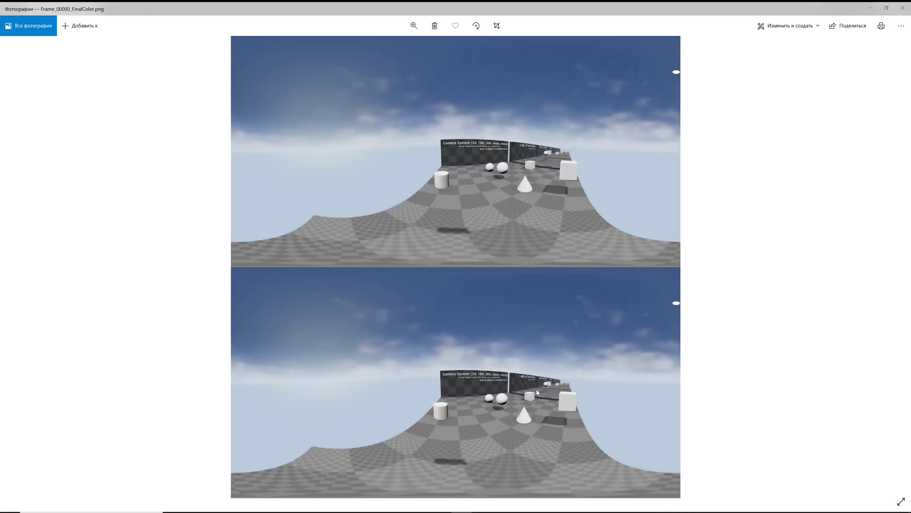
scroll(538, 393, "up", 5)
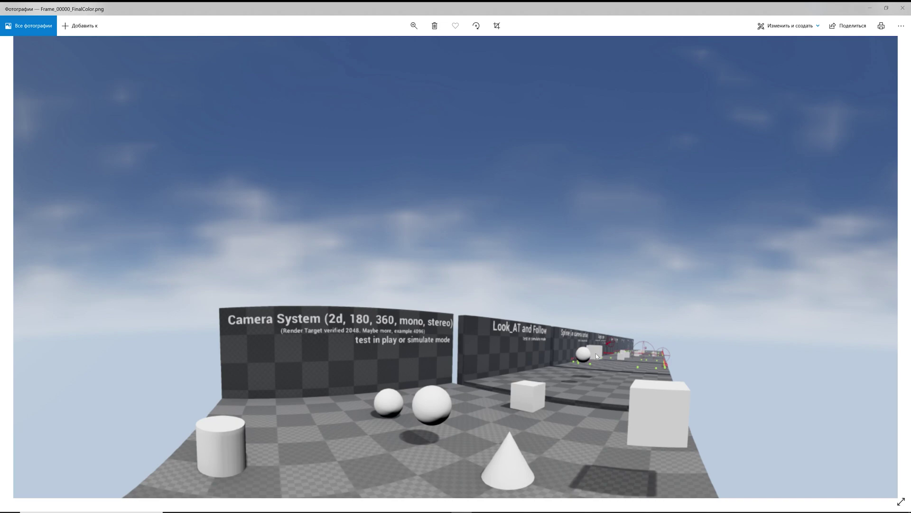
scroll(597, 354, "down", 5)
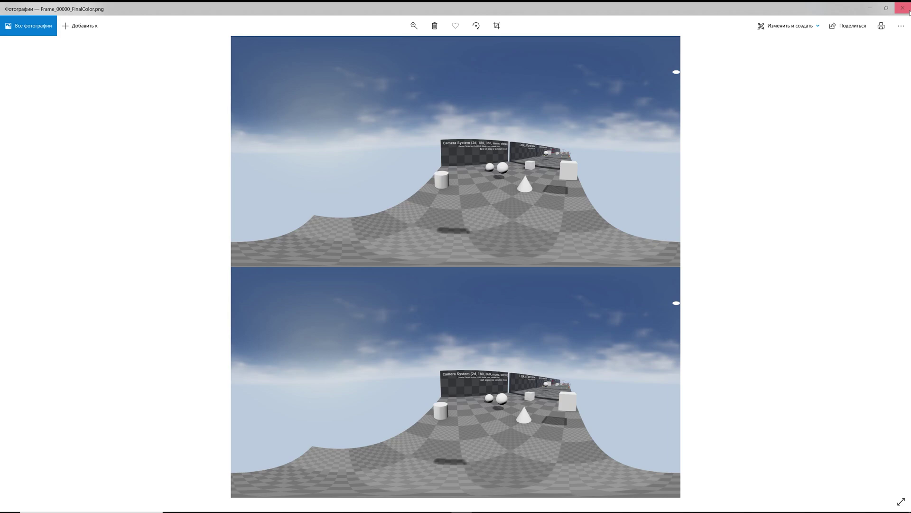
left_click(905, 10)
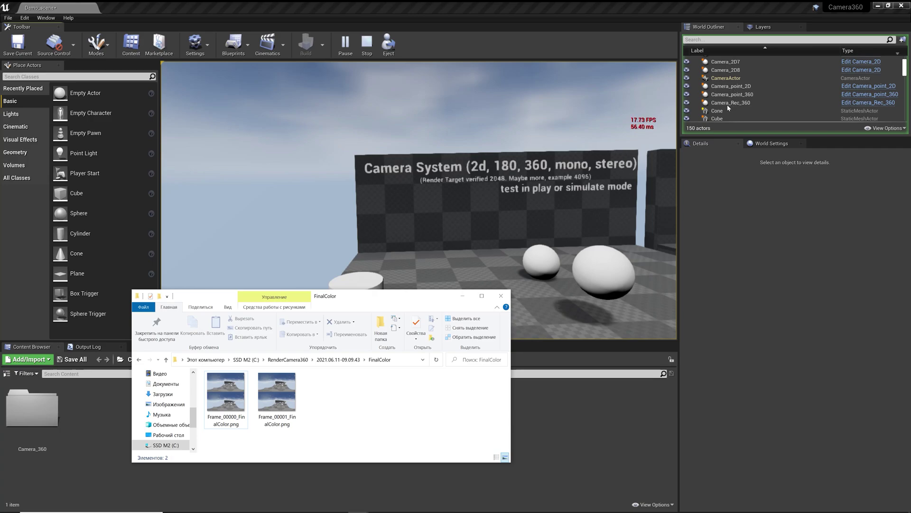
Select the Frame_00001 image and open it in Photos
left_click(266, 423)
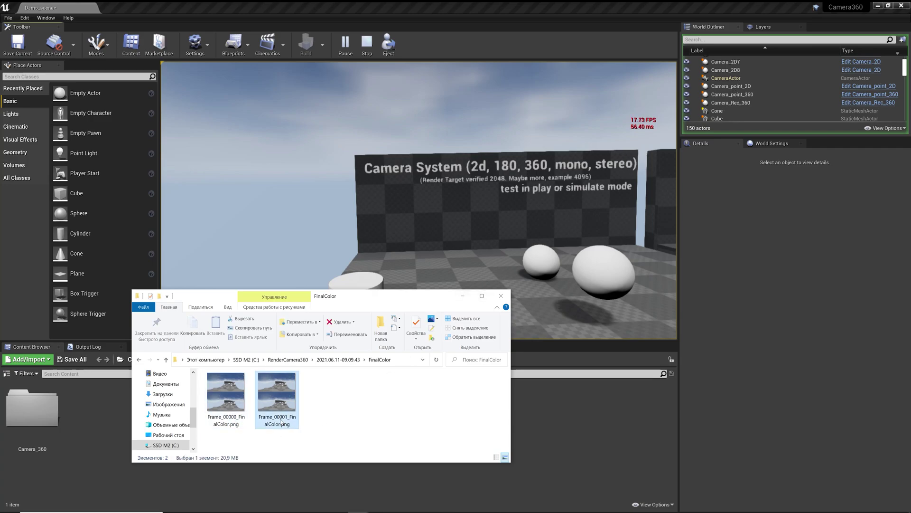
left_click(315, 420)
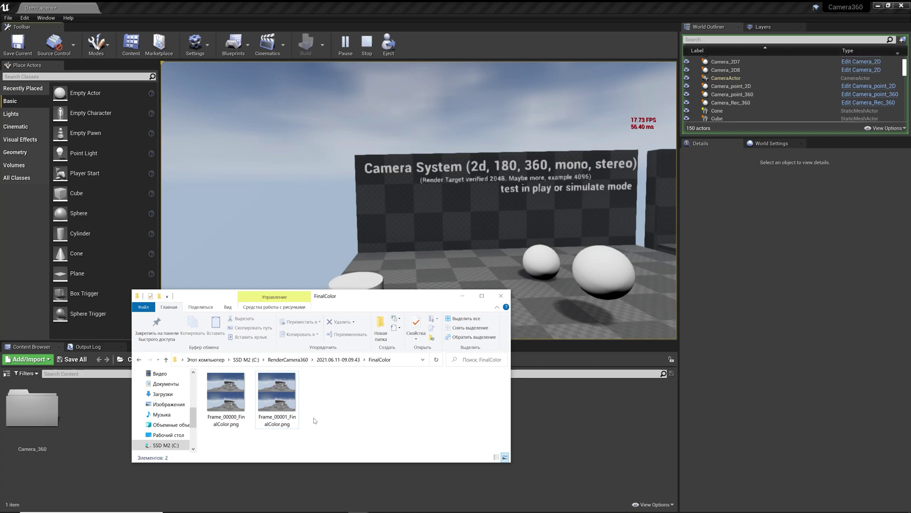
key("Left")
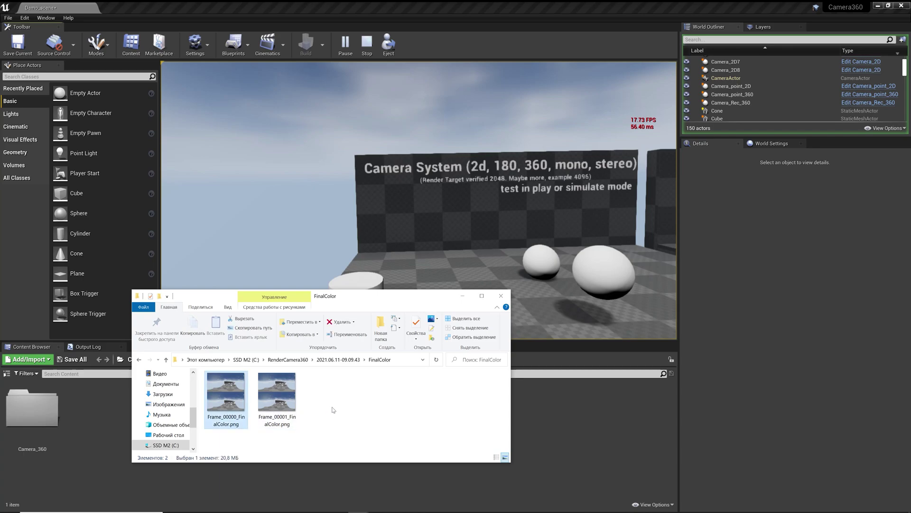
left_click(333, 410)
left_click(292, 401)
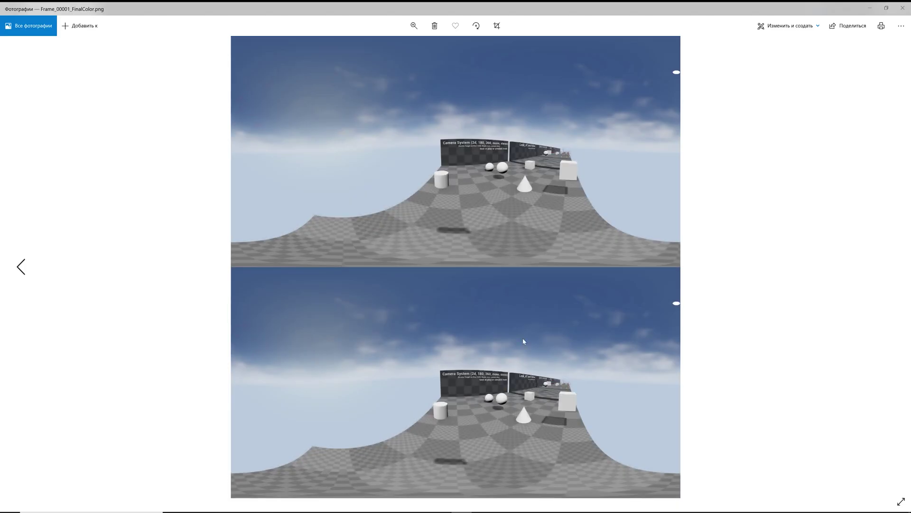
Flip back and forth between Frame_00000 and Frame_00001 to compare them, then close Photos
key("Left")
key("Right")
key("Left")
key("Right")
key("Left")
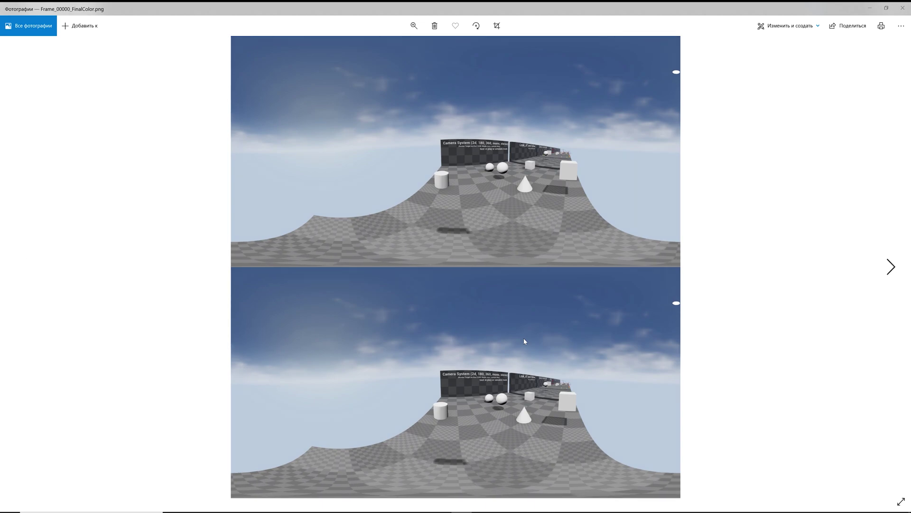
left_click(903, 8)
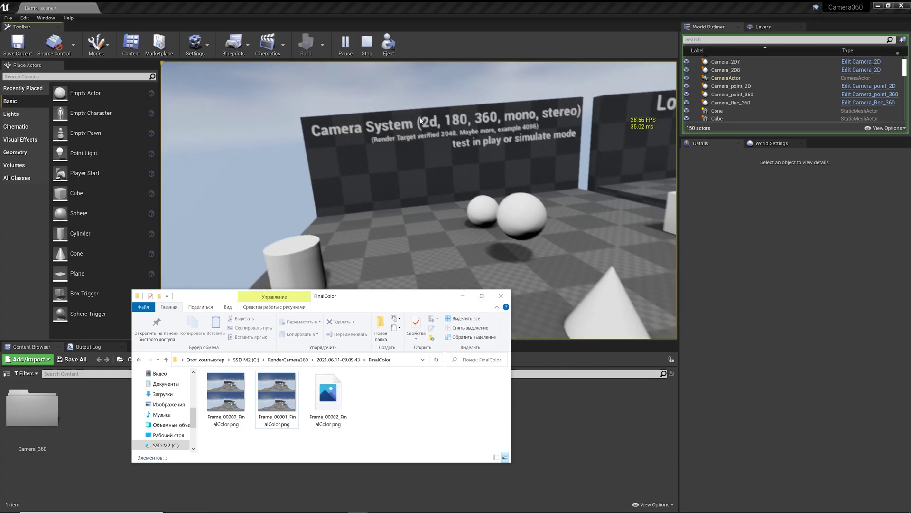
Stop the running simulation and bring the FinalColor folder window back to front
left_click(367, 42)
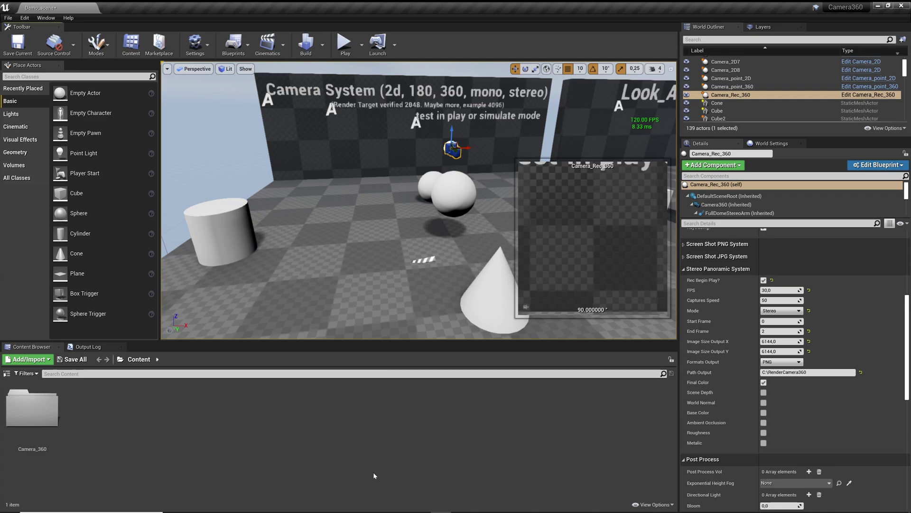
mouse_move(361, 510)
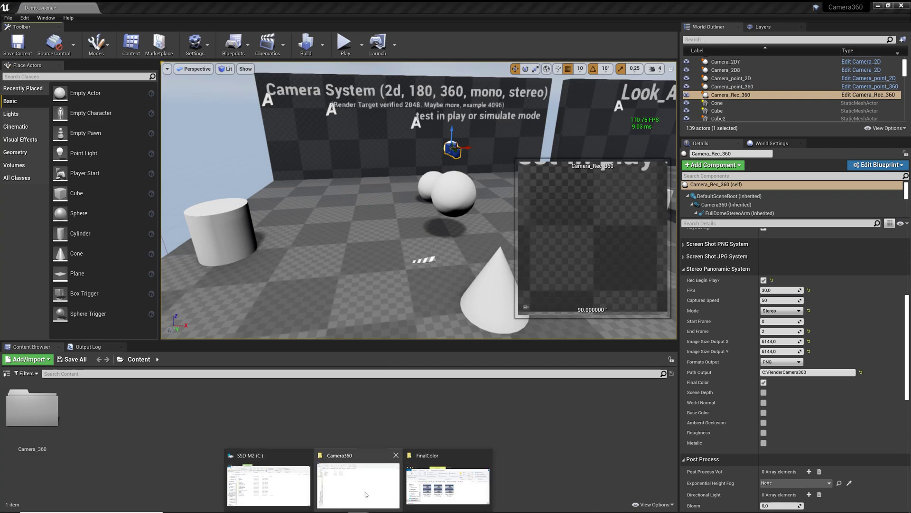
left_click(439, 475)
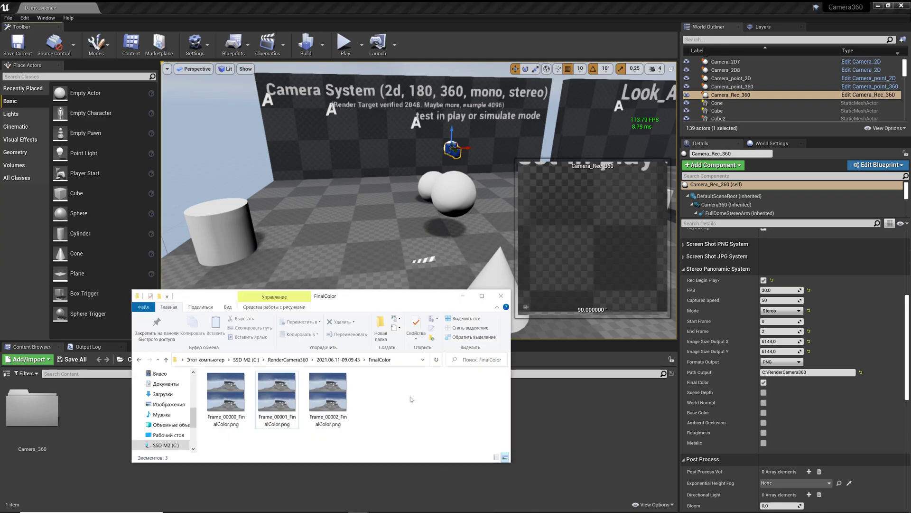
Check Frame_00001's properties: 6144×6144 resolution, created at 9:11:34
left_click(328, 394)
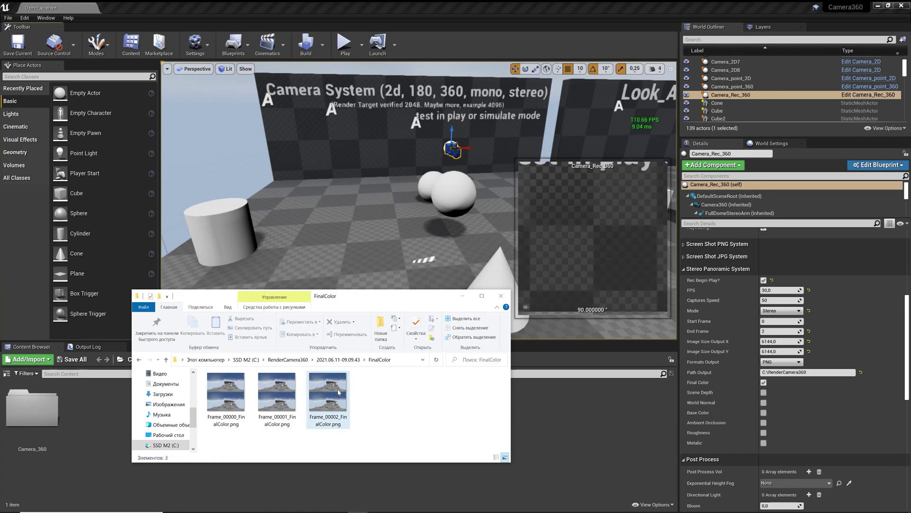
right_click(289, 390)
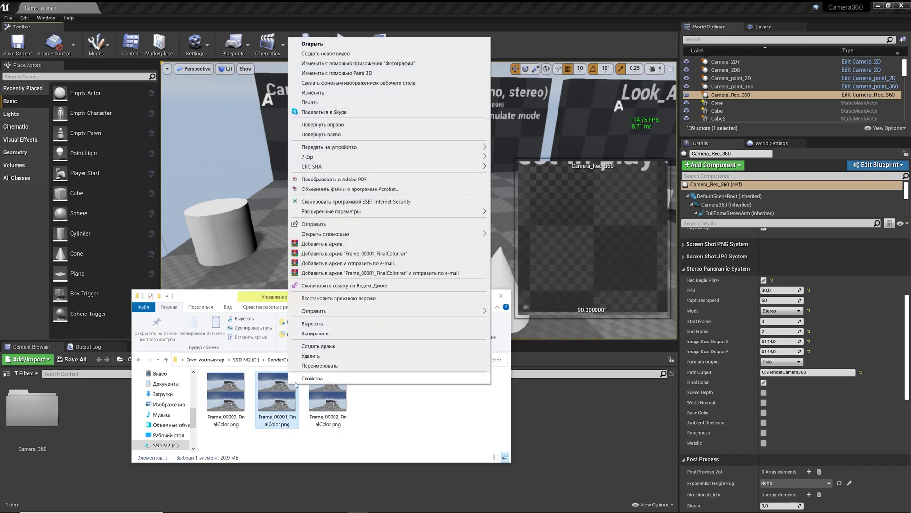
left_click(309, 384)
left_click(362, 301)
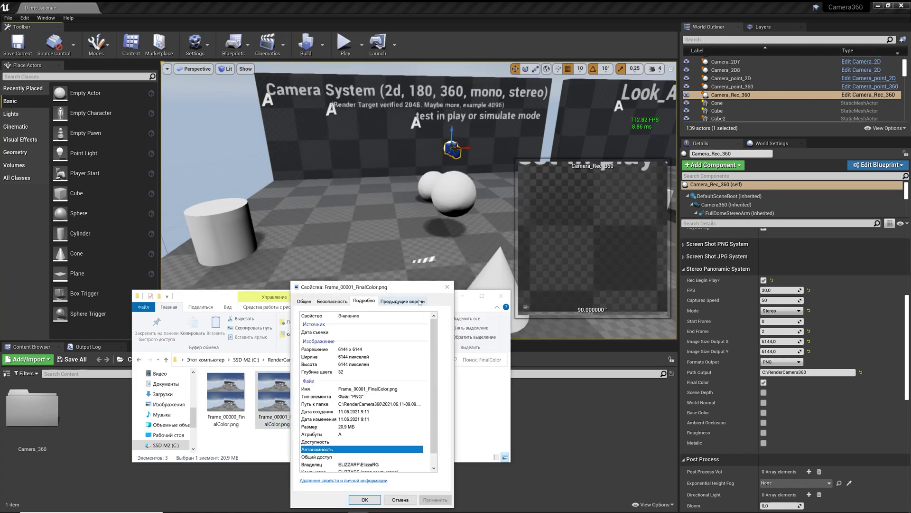
left_click(305, 301)
left_click(372, 411)
double_click(378, 411)
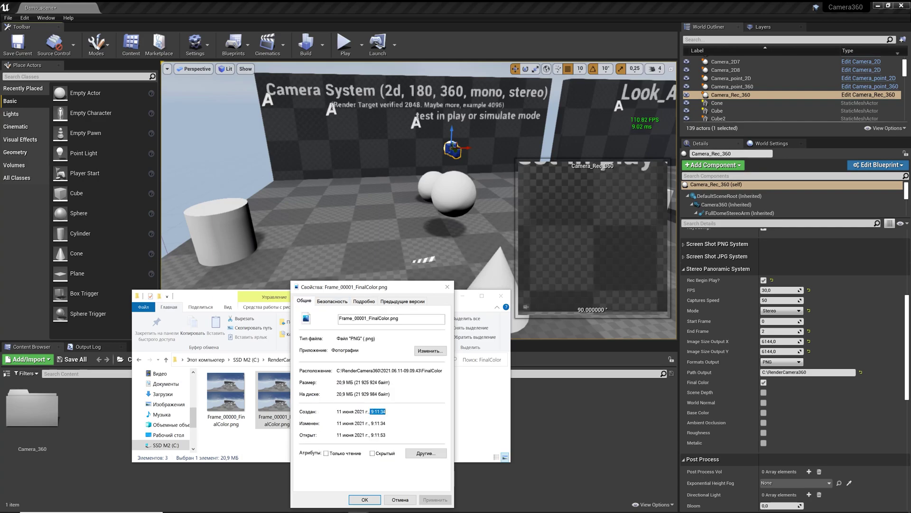
left_click(447, 287)
Check Frame_00002's properties, noting its modified time of 9:12:30
left_click(326, 389)
right_click(326, 388)
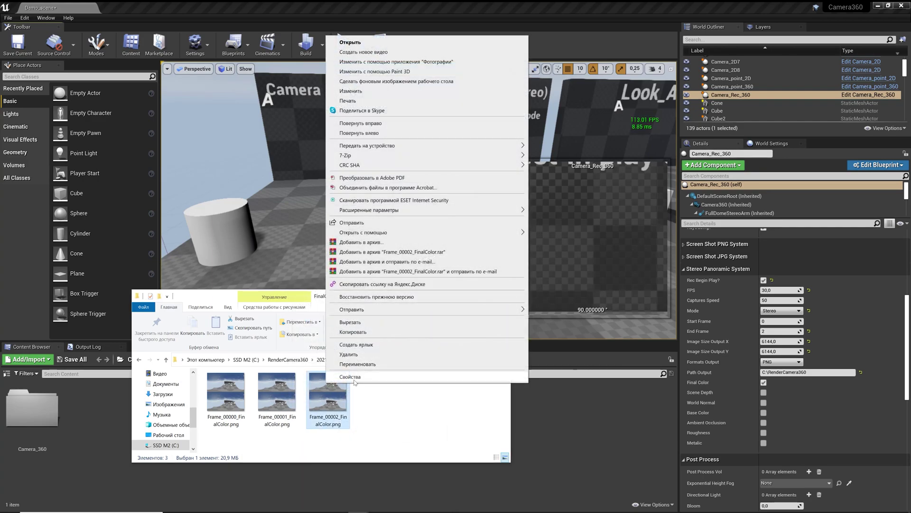
left_click(342, 378)
double_click(415, 423)
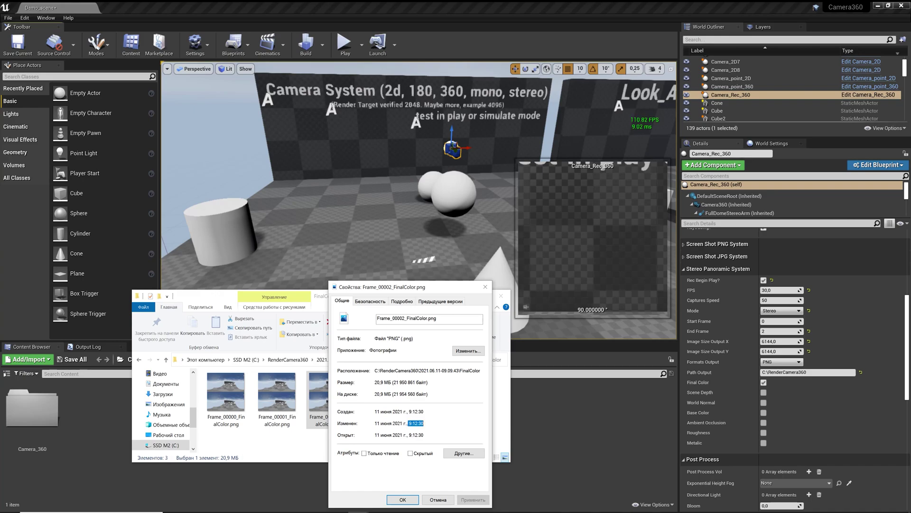
left_click(423, 423)
left_click(441, 499)
left_click(422, 430)
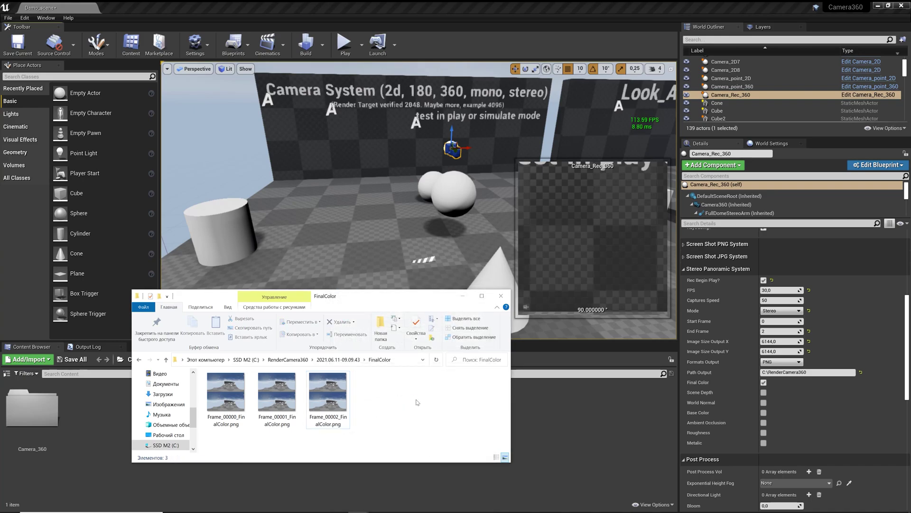
Go up to RenderCamera360, delete the 2021.06.11-09.09.43 render folder, and minimize Explorer
left_click(348, 361)
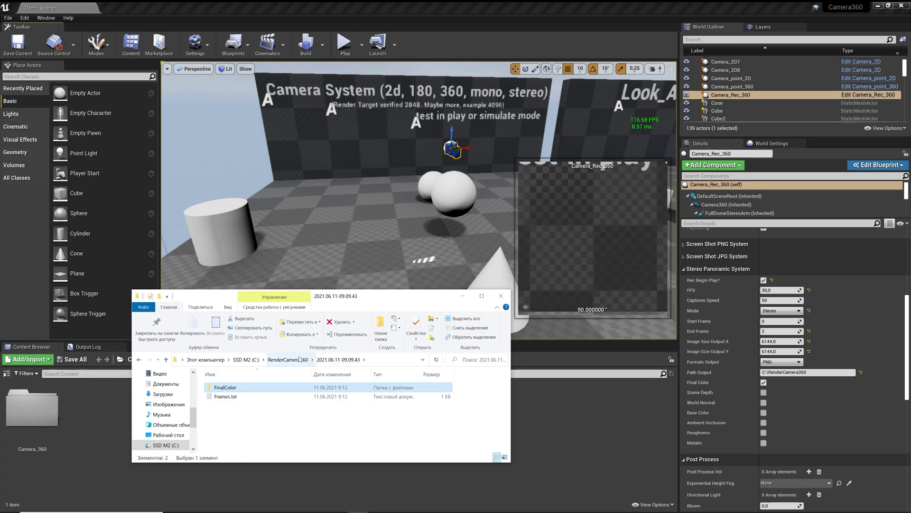
left_click(299, 359)
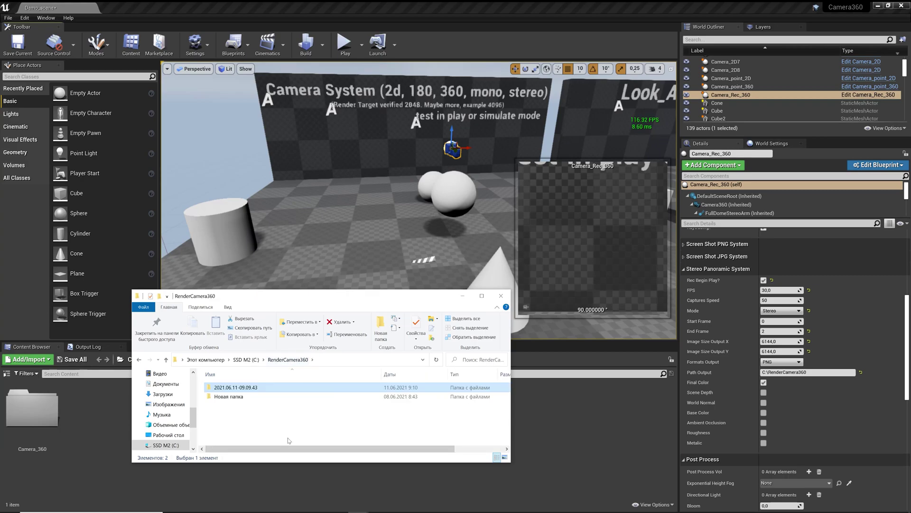
key("Delete")
key("Return")
left_click(463, 295)
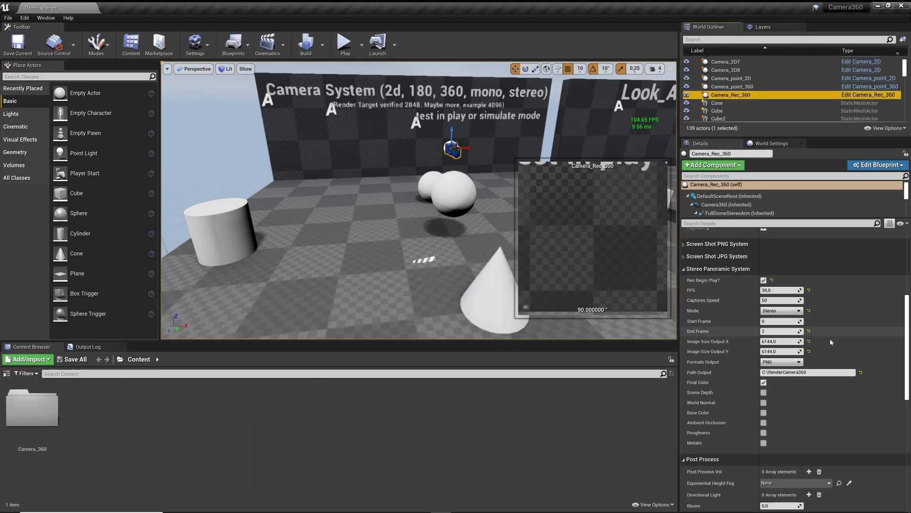
Open Sequence_360 in Sequencer, move its window up over the viewport, and open Render Movie Settings
left_click(282, 48)
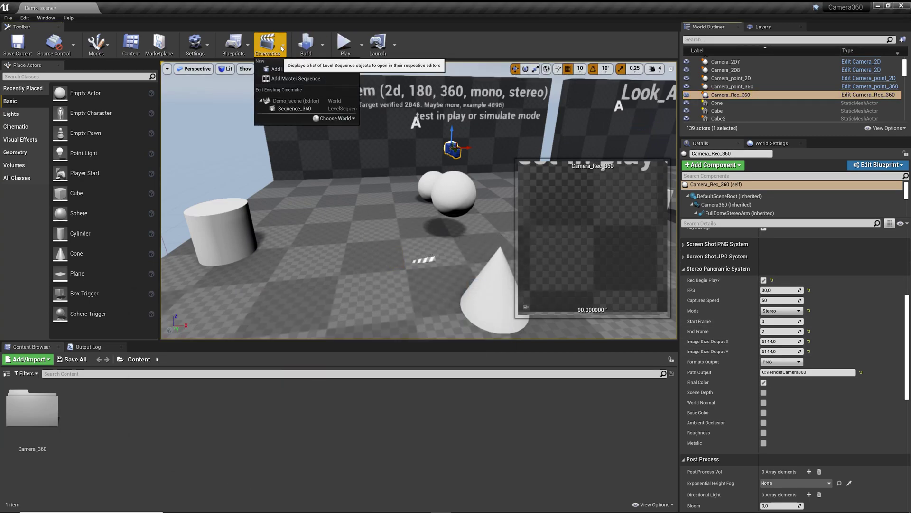
left_click(292, 108)
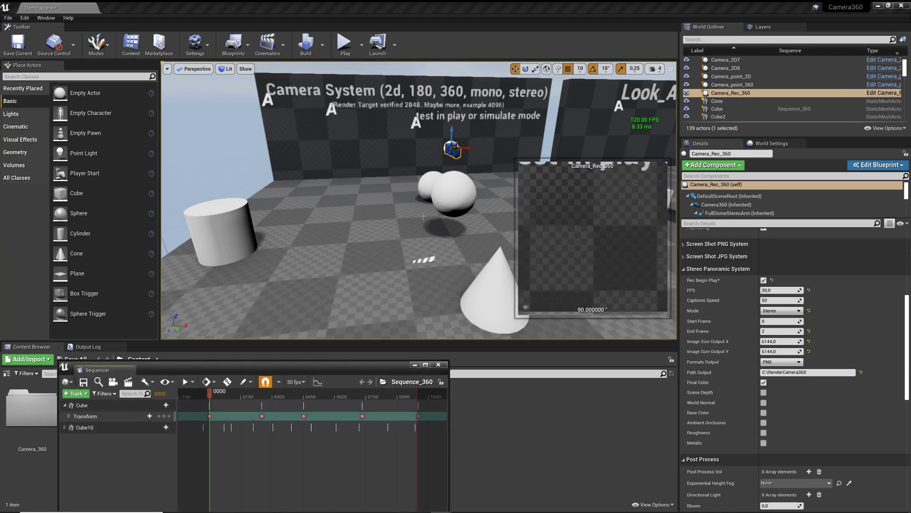
left_click_drag(331, 379, 350, 244)
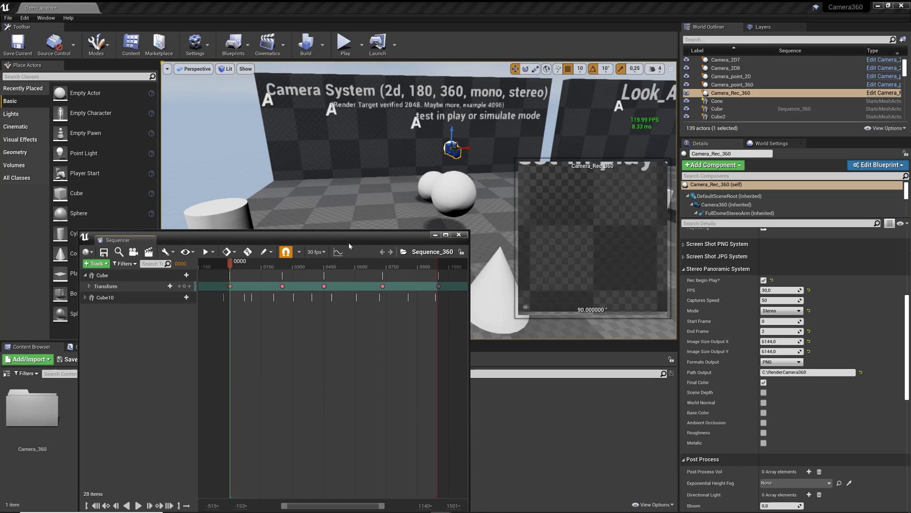
left_click(149, 253)
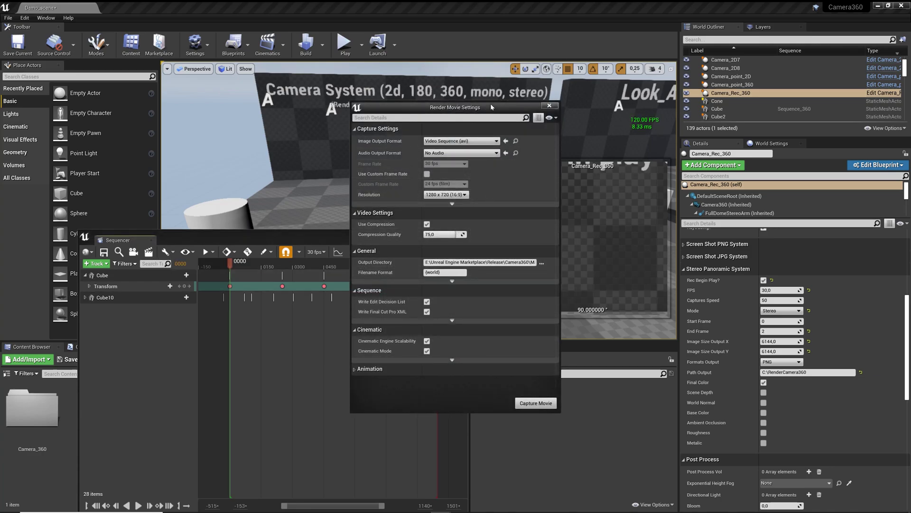
Enable a custom frame rate and set a custom 100×100 capture resolution
left_click_drag(490, 106, 344, 173)
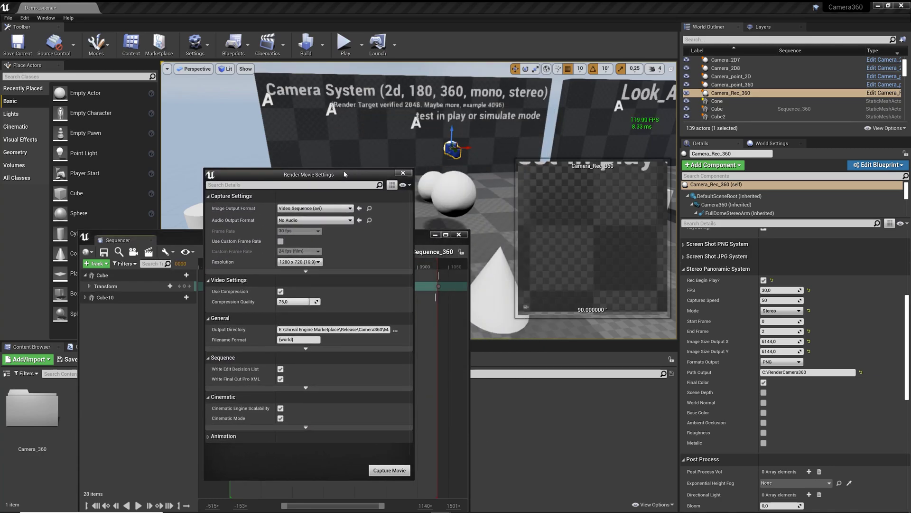
left_click(304, 271)
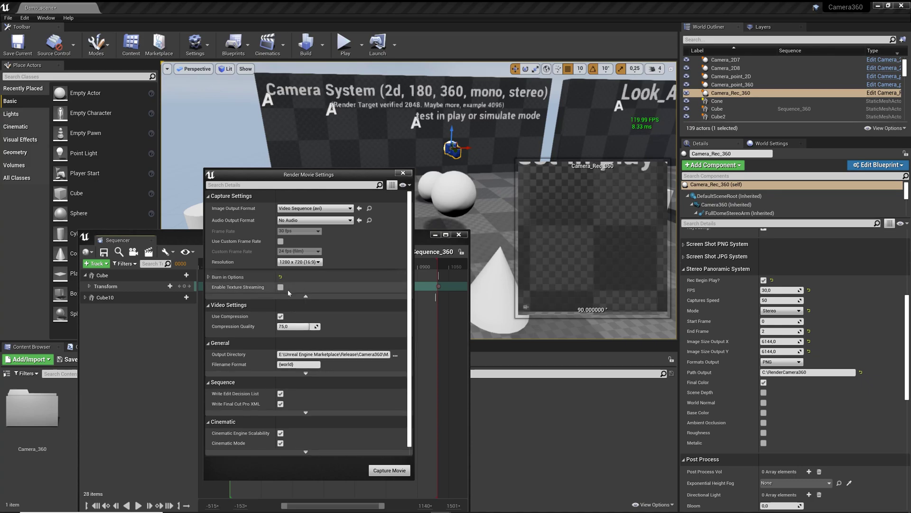
left_click(281, 241)
left_click(317, 263)
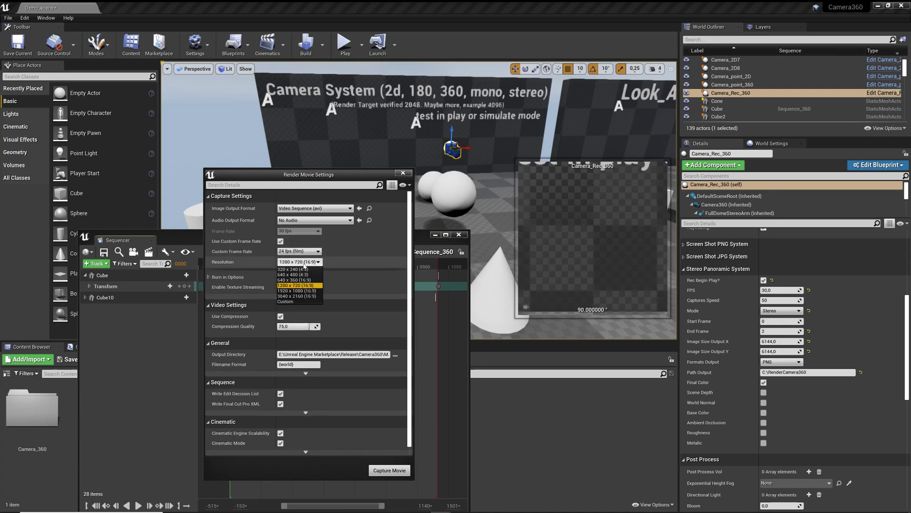
left_click(291, 304)
left_click(307, 271)
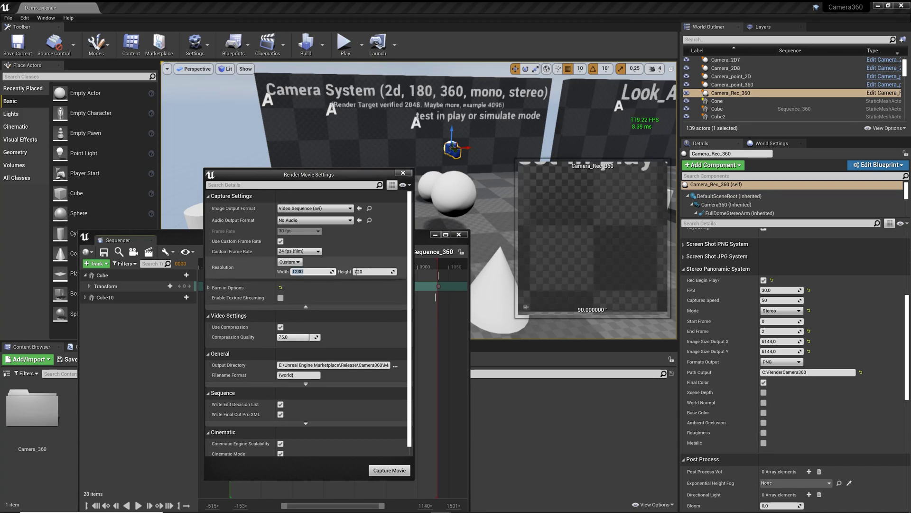
type("100")
key("Tab")
type("100")
Set the custom frame rate to 60 fps
left_click(285, 252)
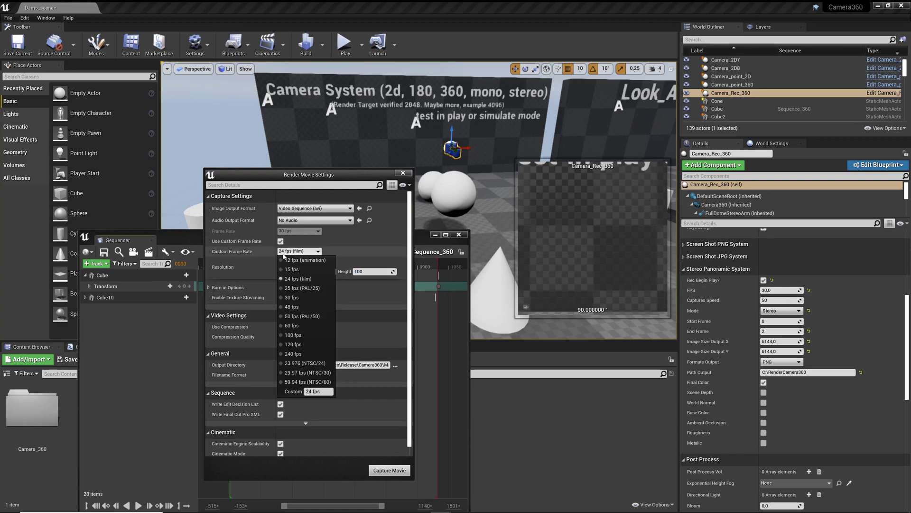
left_click(292, 325)
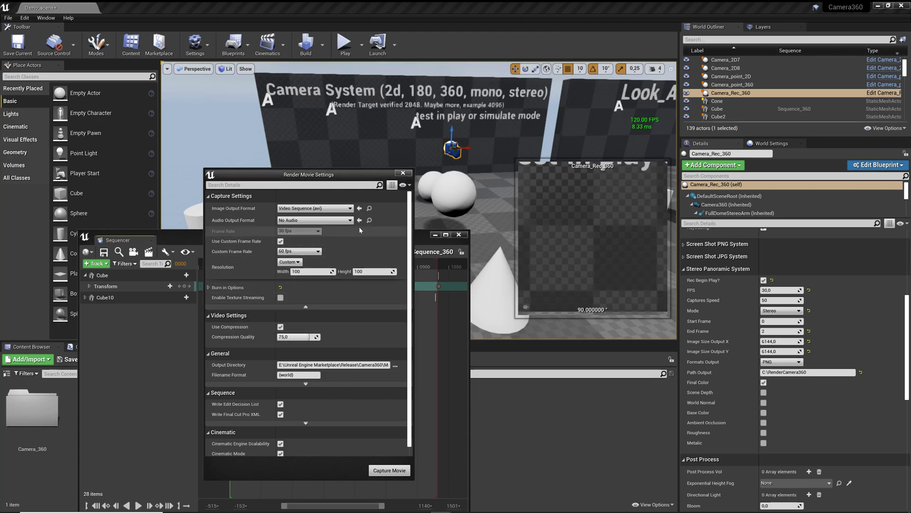
left_click(298, 251)
left_click(294, 298)
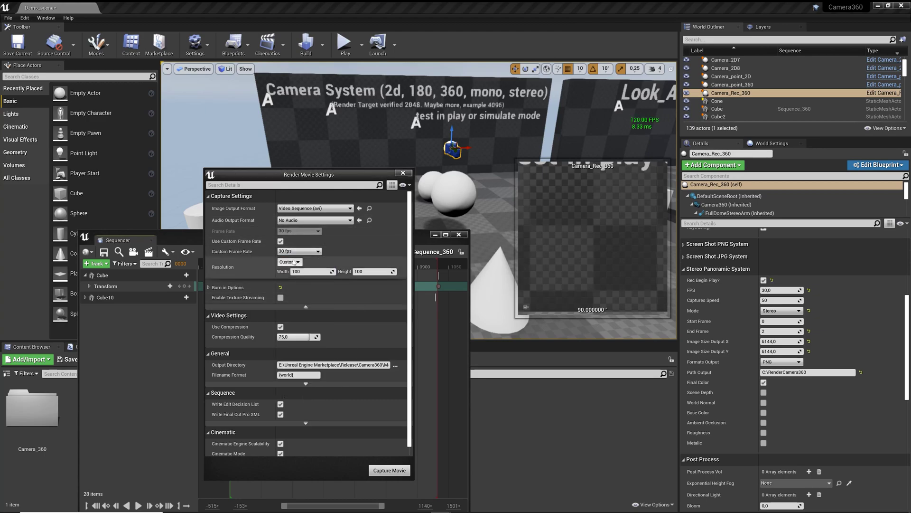
left_click(298, 252)
left_click(288, 325)
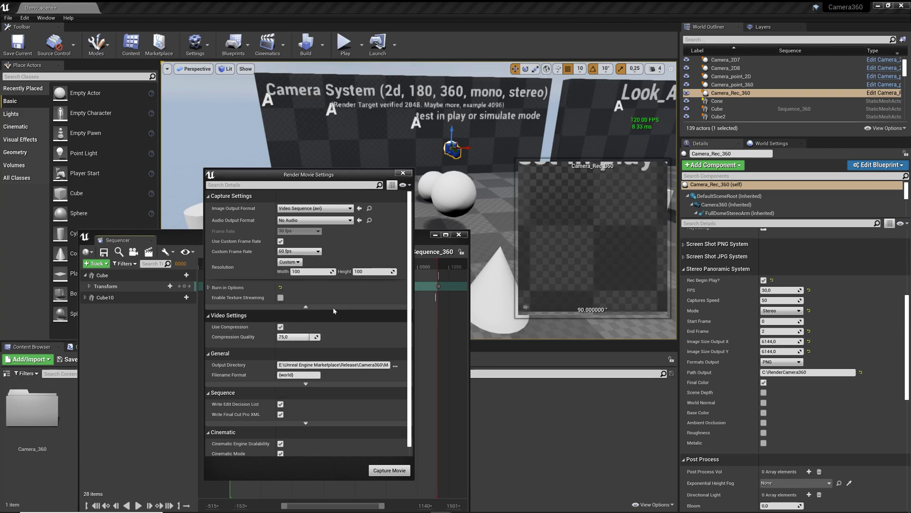
Set Camera_Rec_360's End Frame to 3 and Captures Speed to 75
scroll(332, 307, "down", 2)
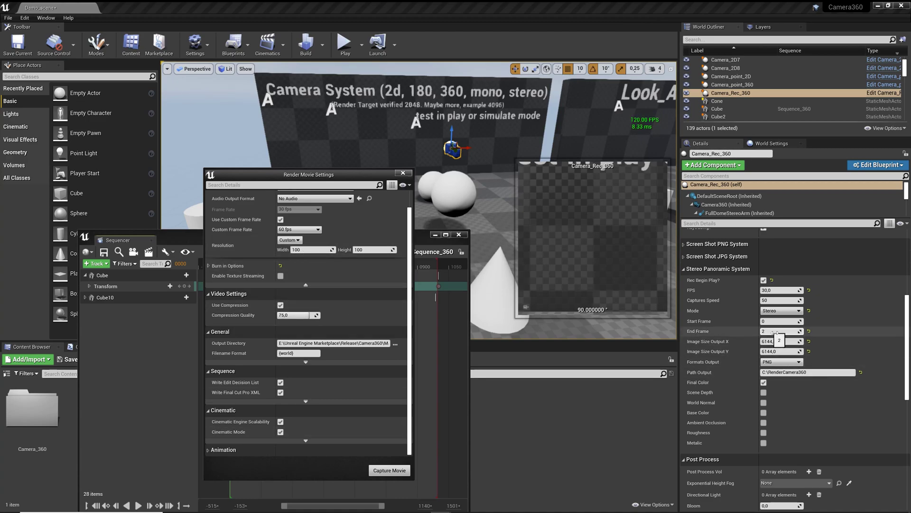
left_click(806, 347)
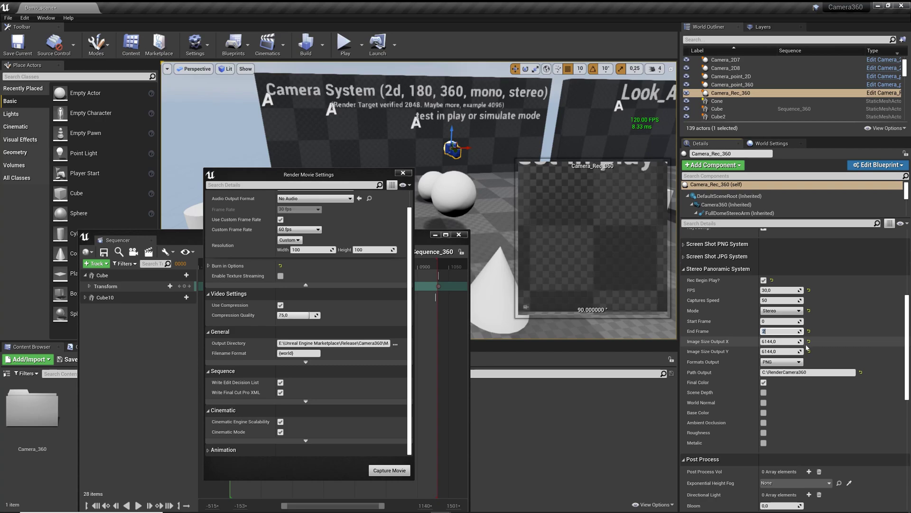
mouse_move(350, 179)
left_mouse_down()
mouse_move(123, 215)
mouse_move(377, 174)
left_mouse_up()
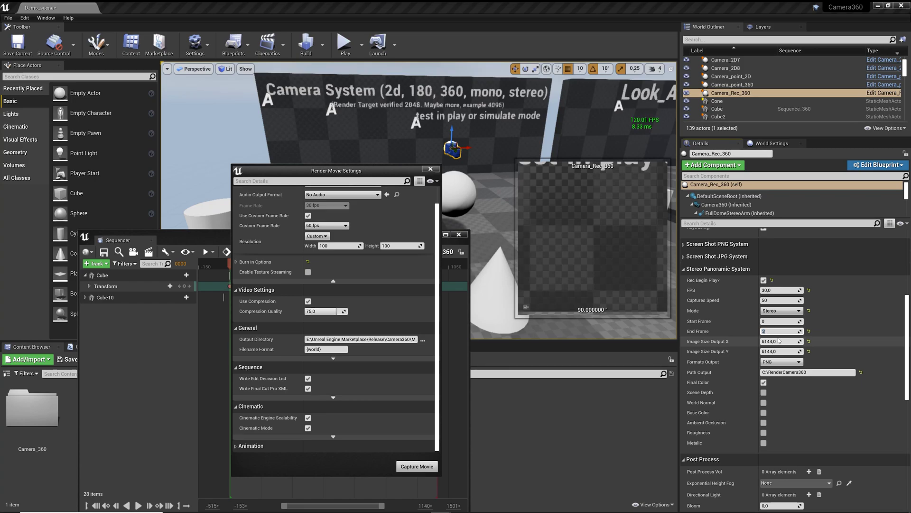
left_click(778, 300)
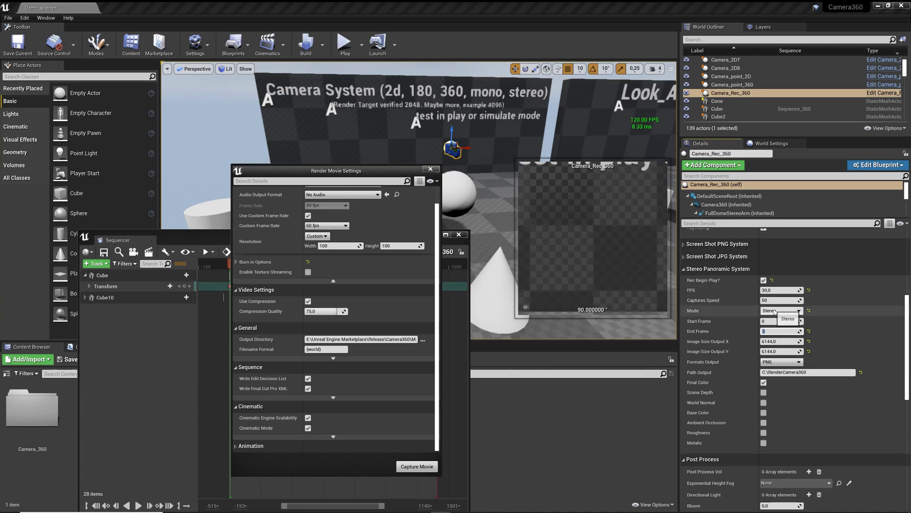
type("75")
key("Return")
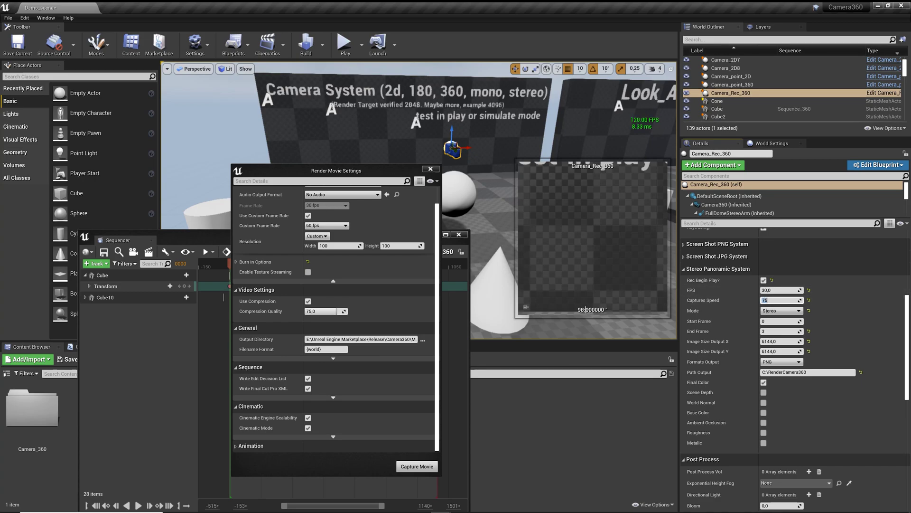
Review the capture width value and the full output directory path
scroll(374, 315, "up", 1)
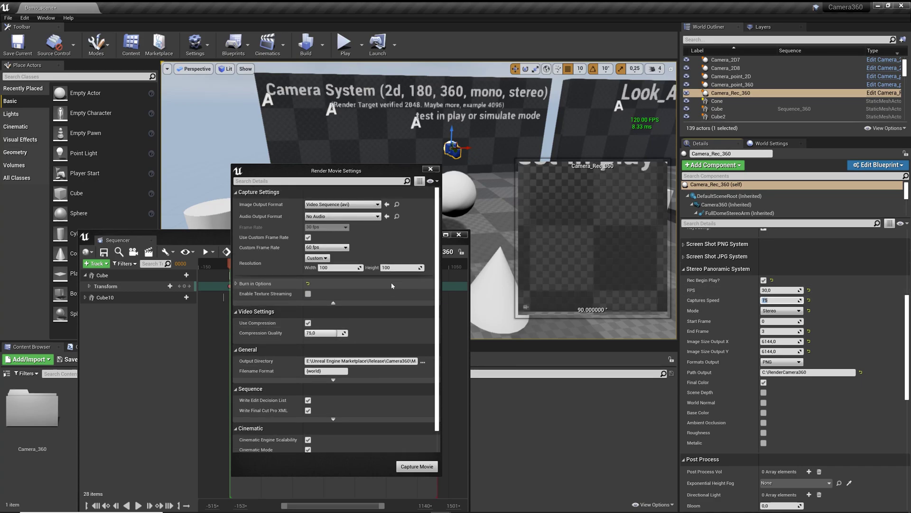
scroll(374, 315, "down", 1)
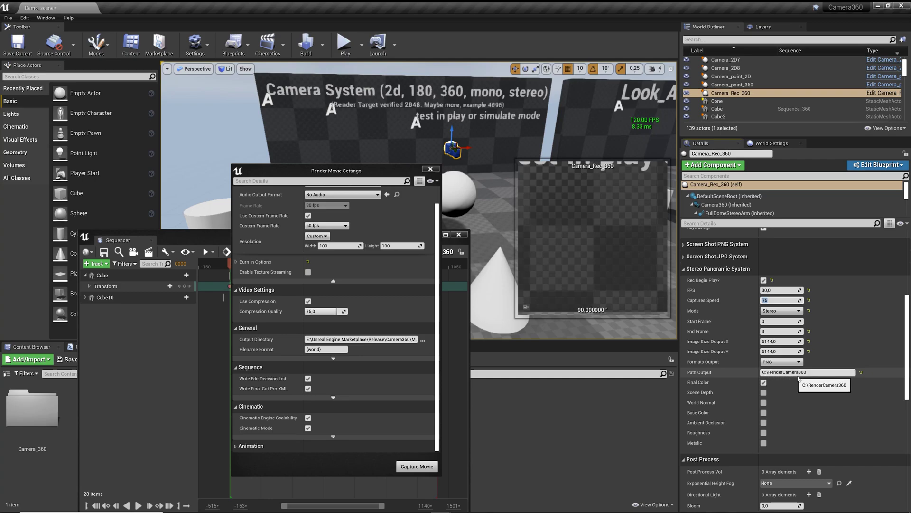
scroll(393, 353, "up", 1)
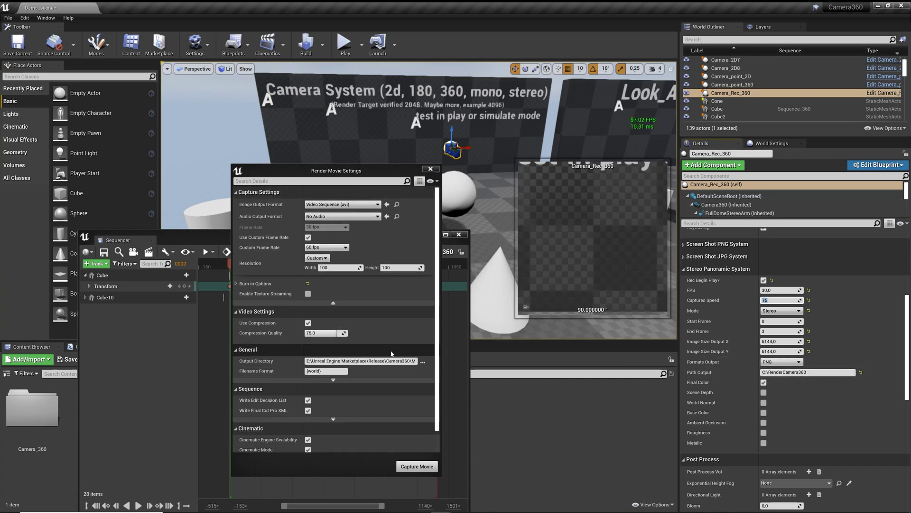
left_click(341, 267)
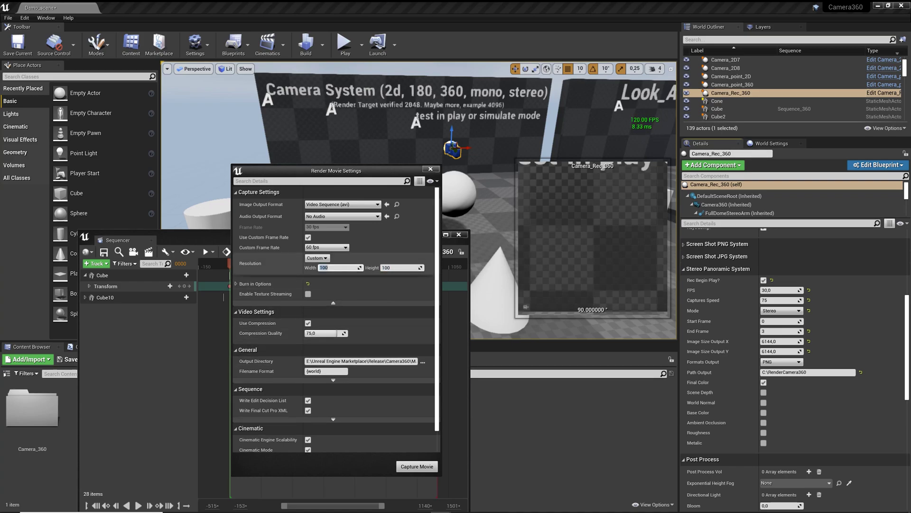
left_click(323, 361)
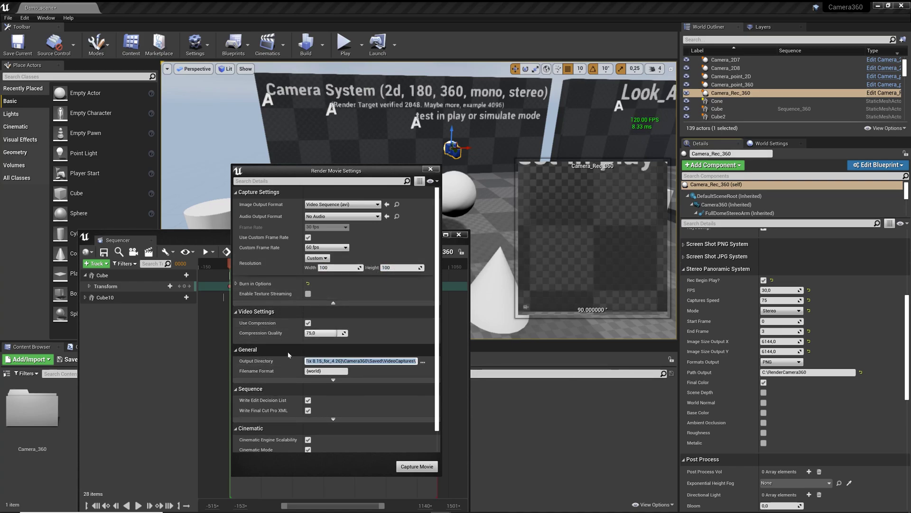
Re-enter Camera_Rec_360's End Frame as 3
left_click_drag(351, 170, 283, 136)
scroll(307, 363, "down", 2)
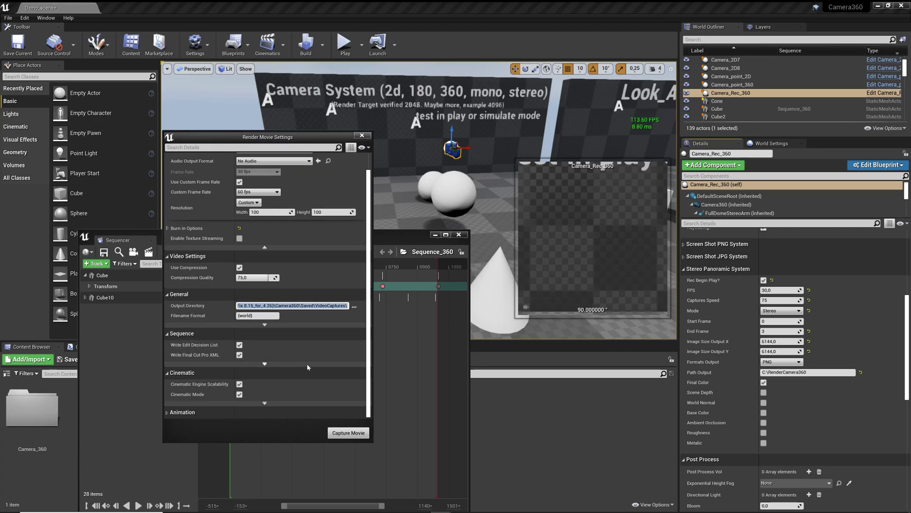
scroll(311, 358, "up", 2)
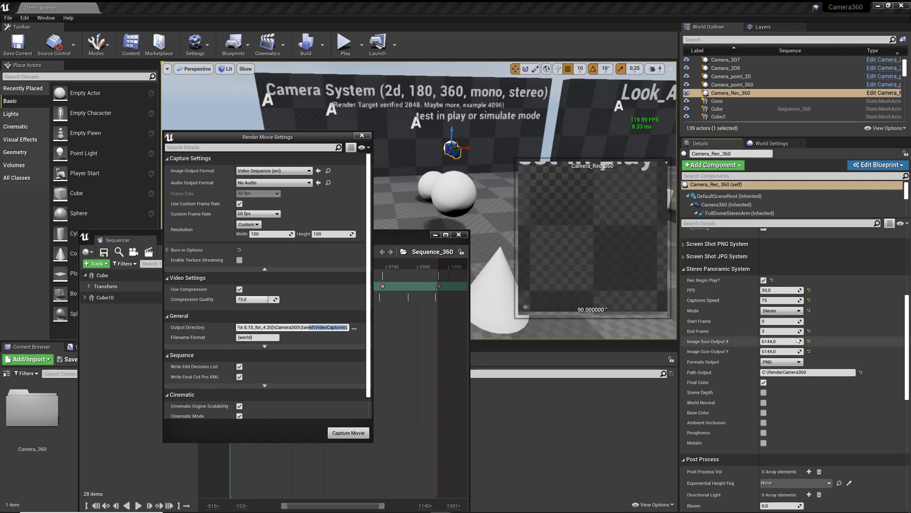
left_click(783, 331)
type("1")
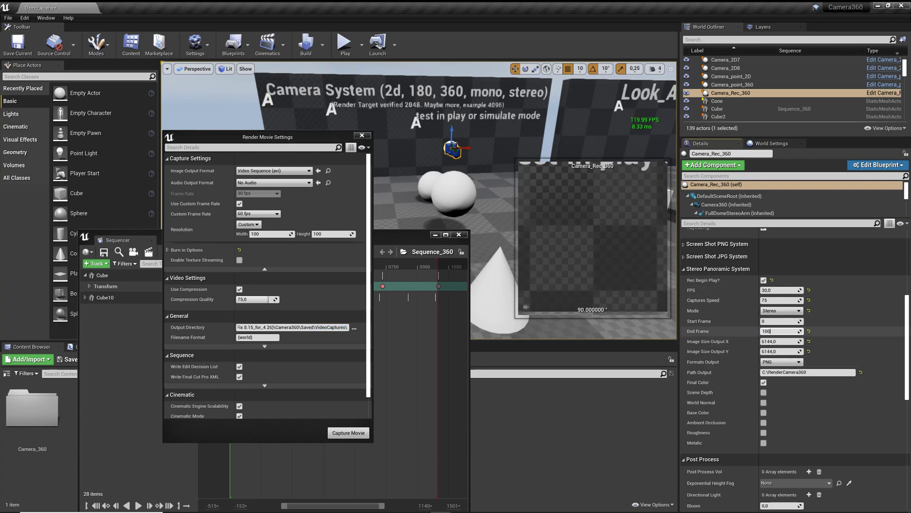
type("0")
key("Return")
type("3")
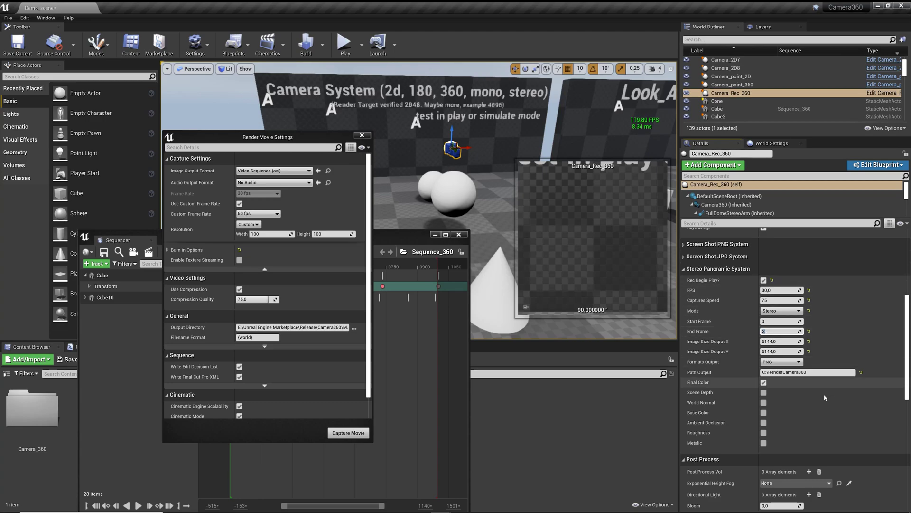
left_click(780, 341)
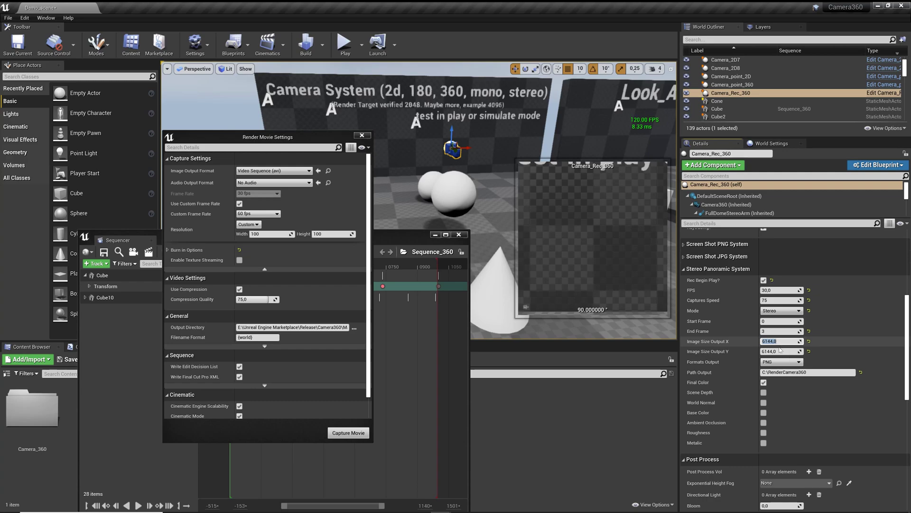
Keep PNG as the output image format and start the movie capture
left_click(782, 362)
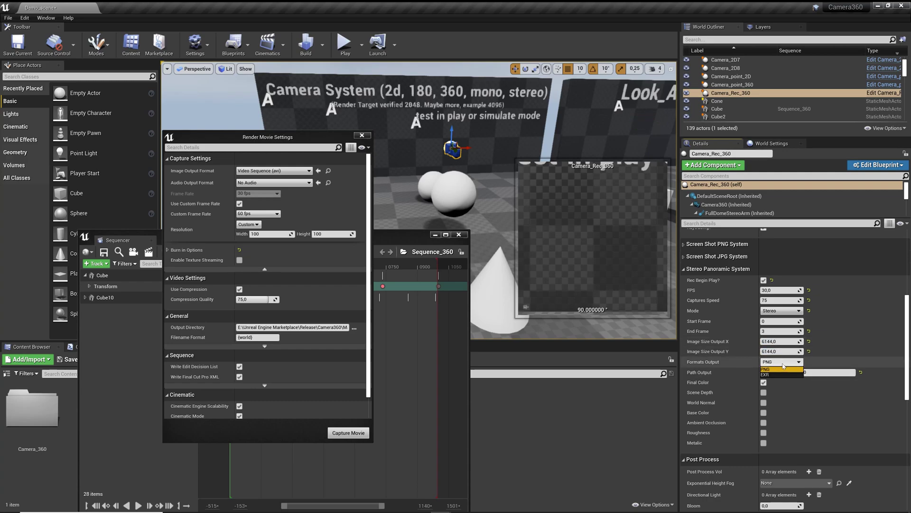
left_click(784, 369)
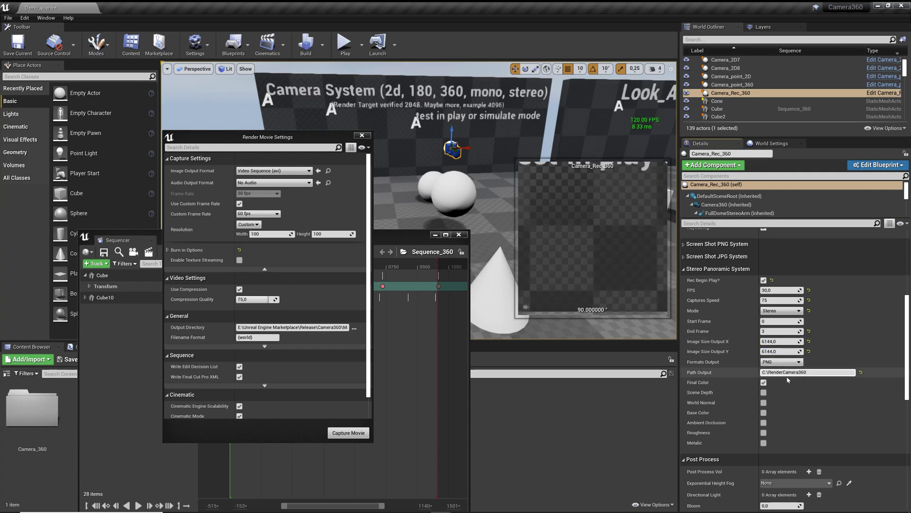
left_click(349, 433)
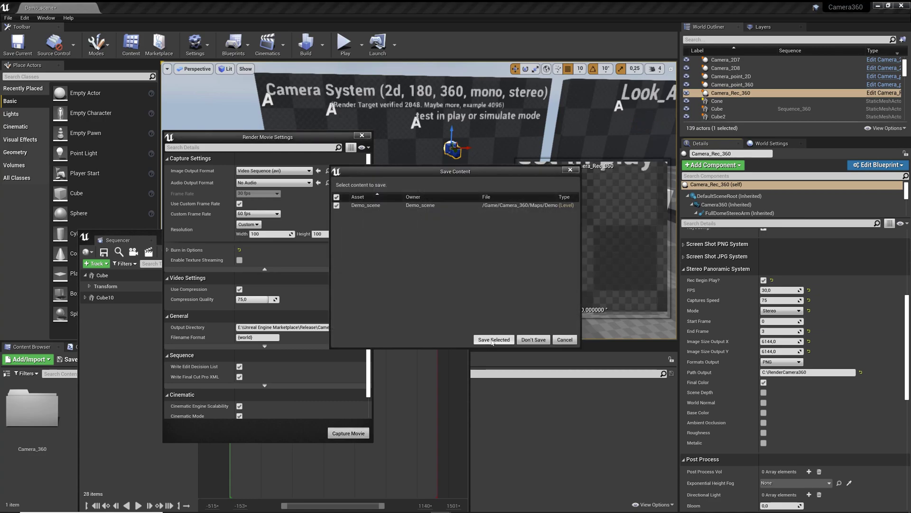
Save Demo_scene to begin capturing, then bring the RenderCamera360 Explorer window forward
left_click(493, 340)
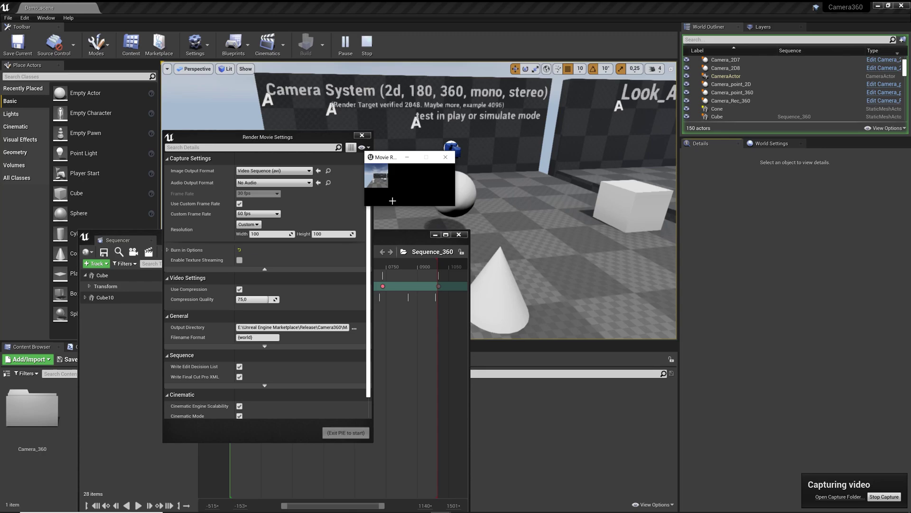
mouse_move(358, 511)
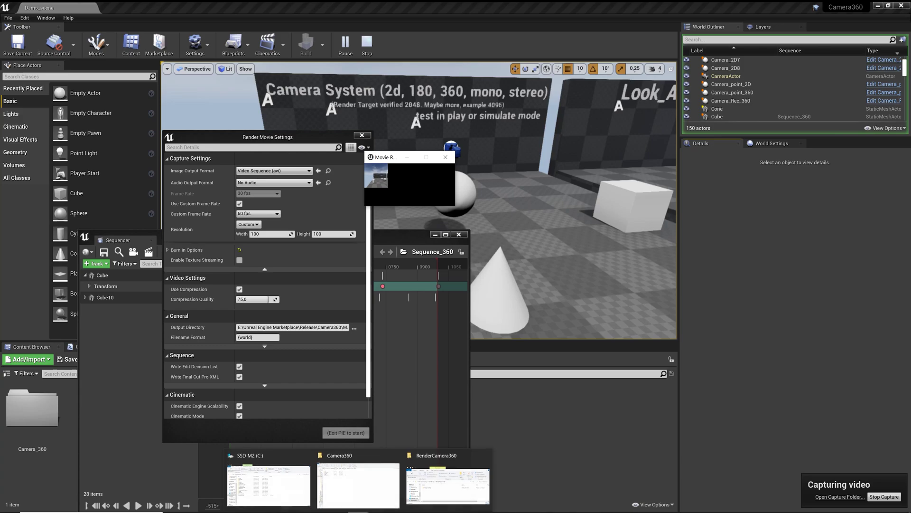
left_click(437, 474)
mouse_move(309, 406)
left_mouse_down()
mouse_move(396, 422)
mouse_move(332, 387)
left_mouse_up()
Check the C:\RenderCamera360 path in the address bar and move the Explorer window aside
left_click(304, 359)
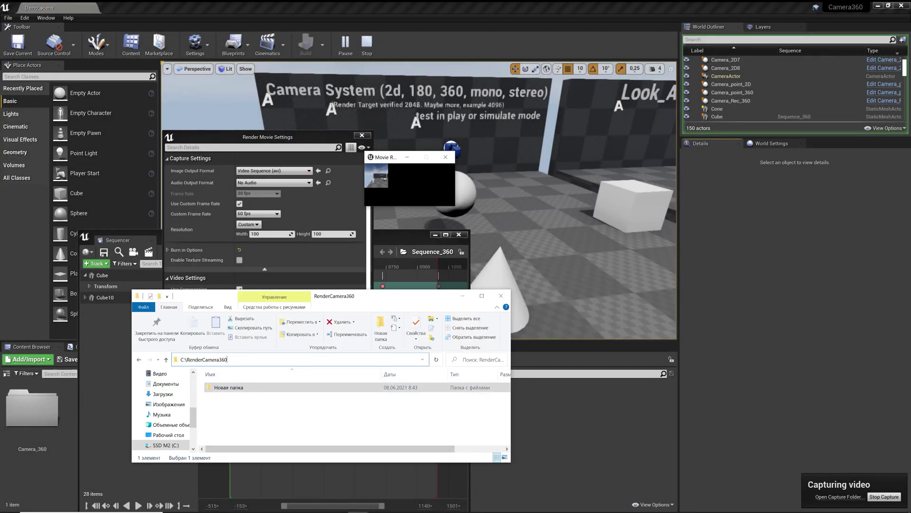
left_click(322, 418)
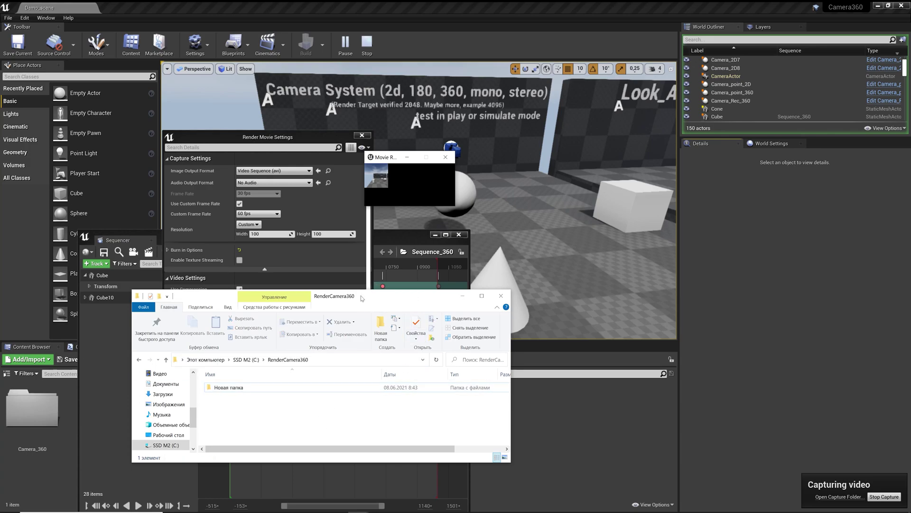
mouse_move(361, 295)
left_mouse_down()
mouse_move(476, 270)
mouse_move(468, 282)
left_mouse_up()
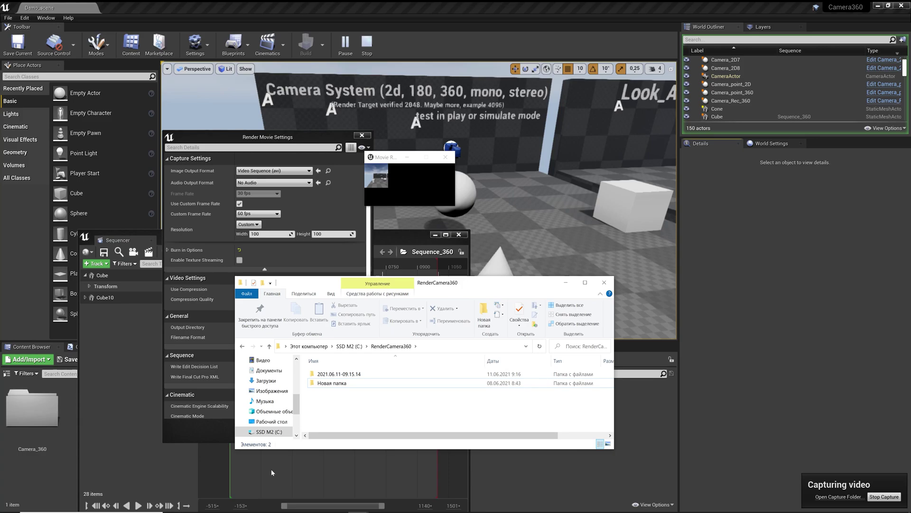
Open 2021.06.11-09.15.14 > FinalColor, view Frame_00000_FinalColor.png in Photos, then close it
double_click(355, 374)
double_click(355, 375)
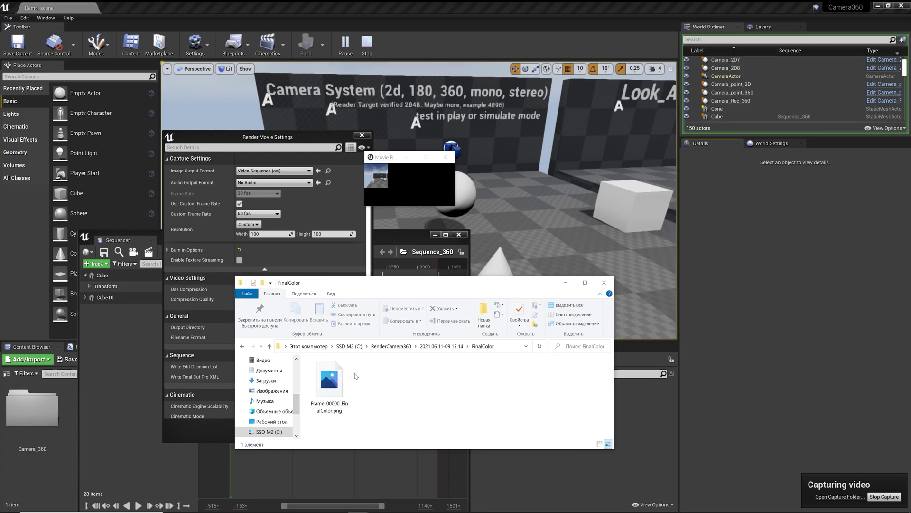
double_click(309, 379)
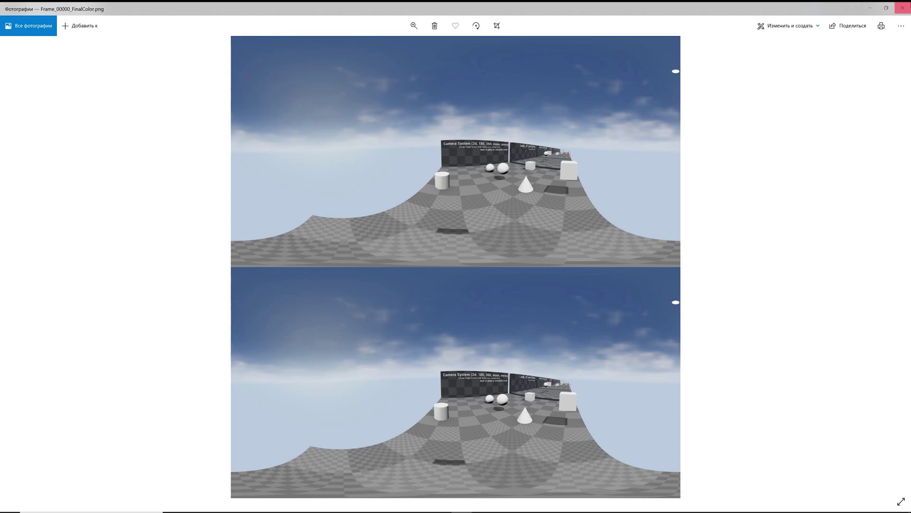
left_click(902, 8)
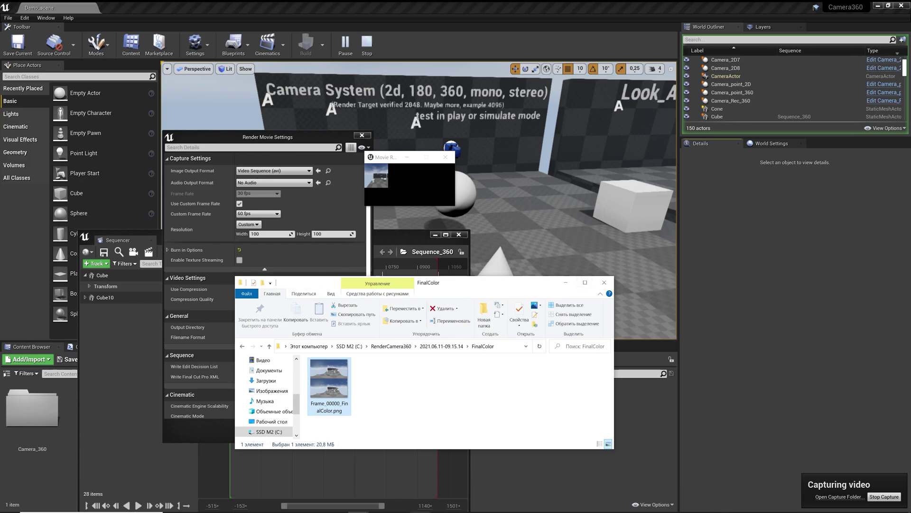
Select the new Frame_00001_FinalColor.png to check its file size
left_click(543, 377)
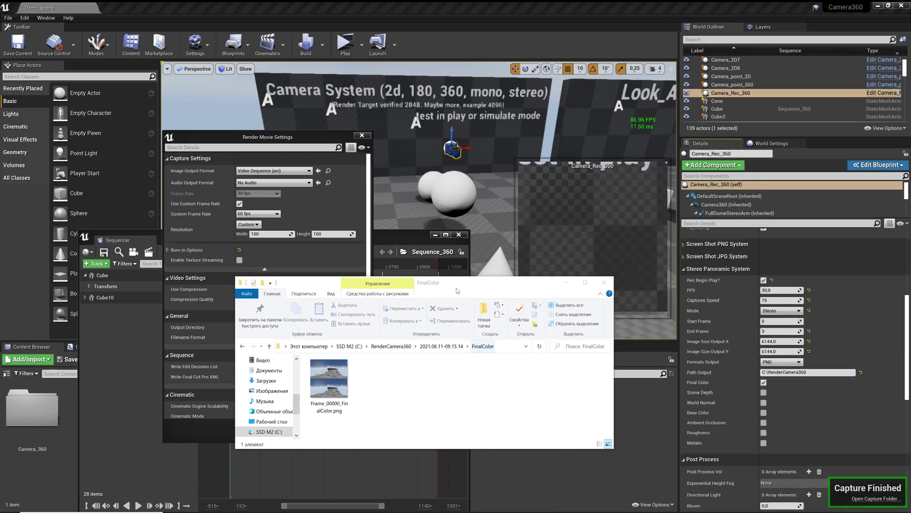
left_click(364, 386)
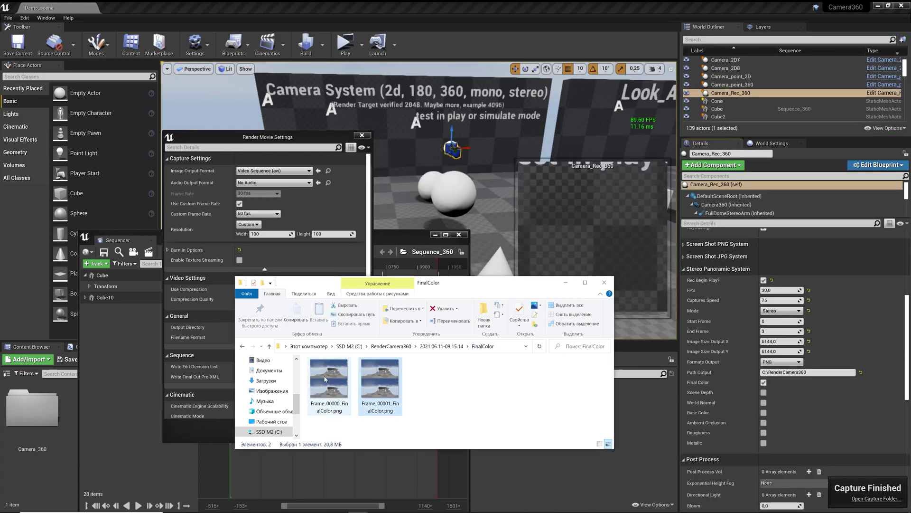
left_click(470, 379)
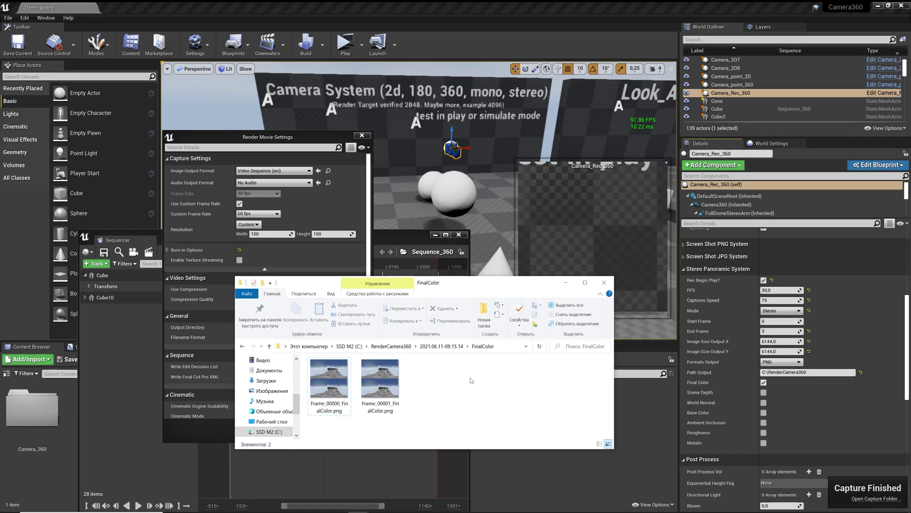
Minimize Explorer, close Render Movie Settings, and put away the Sequencer window
left_click(566, 282)
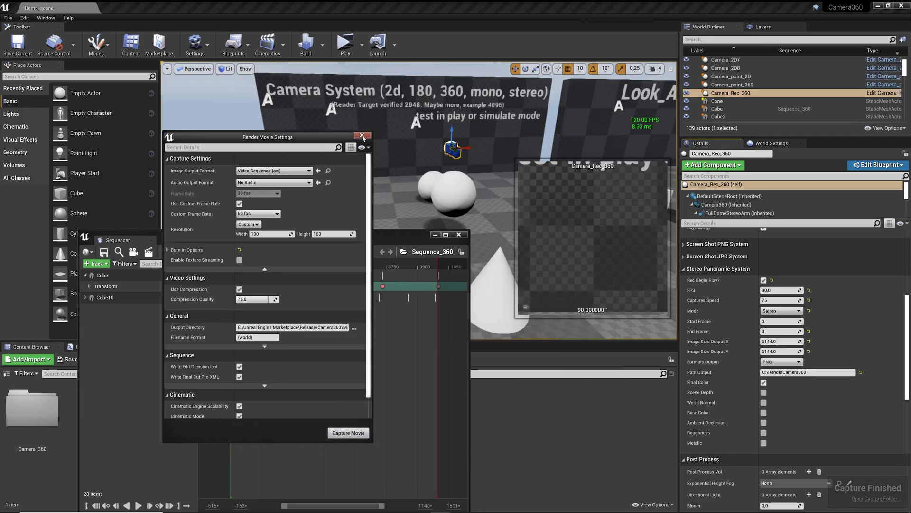
left_click(362, 135)
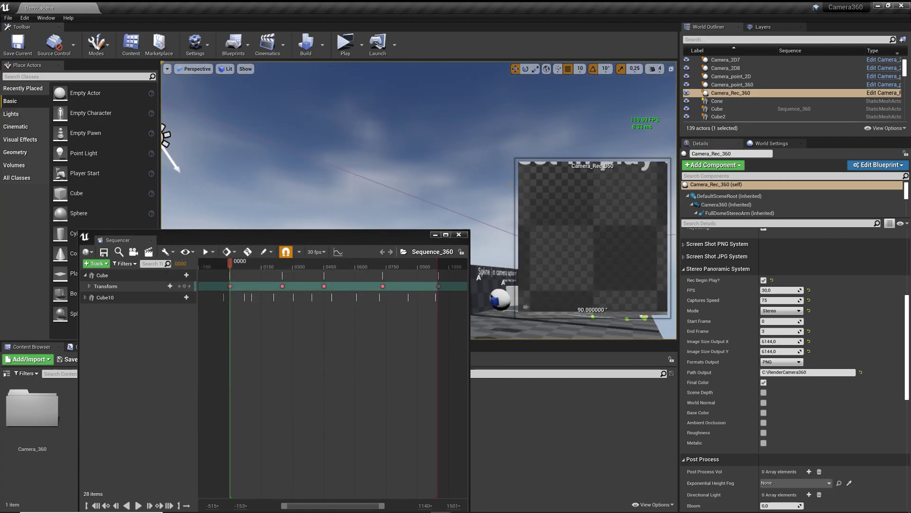
left_click(436, 234)
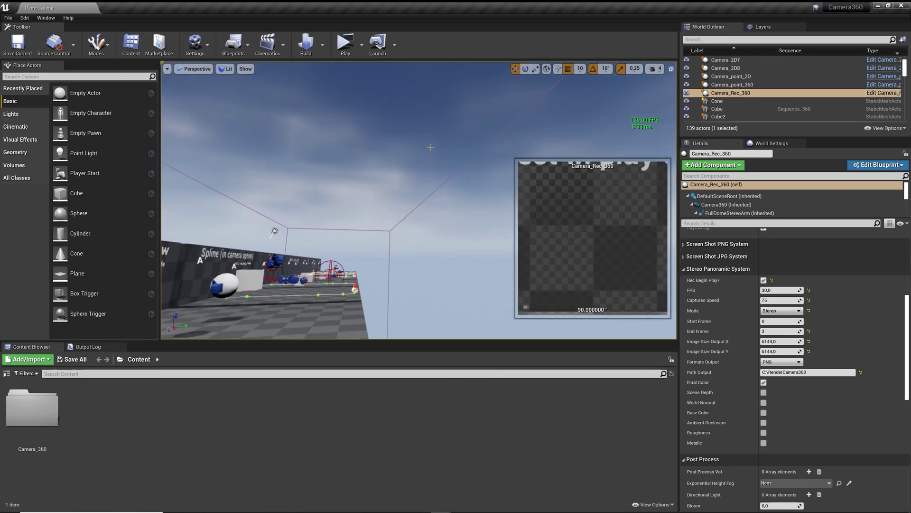
Search Project Settings for 'texture str' to confirm Texture Streaming is enabled
left_click(24, 17)
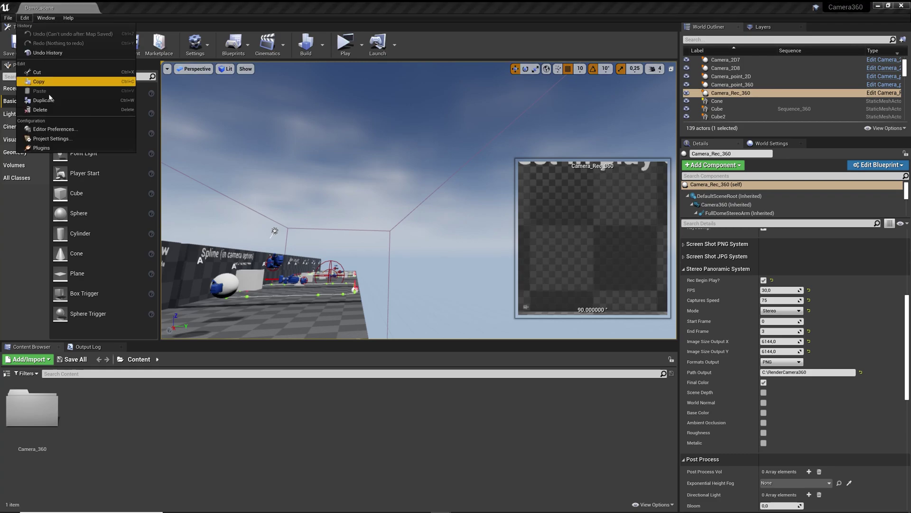
left_click(44, 141)
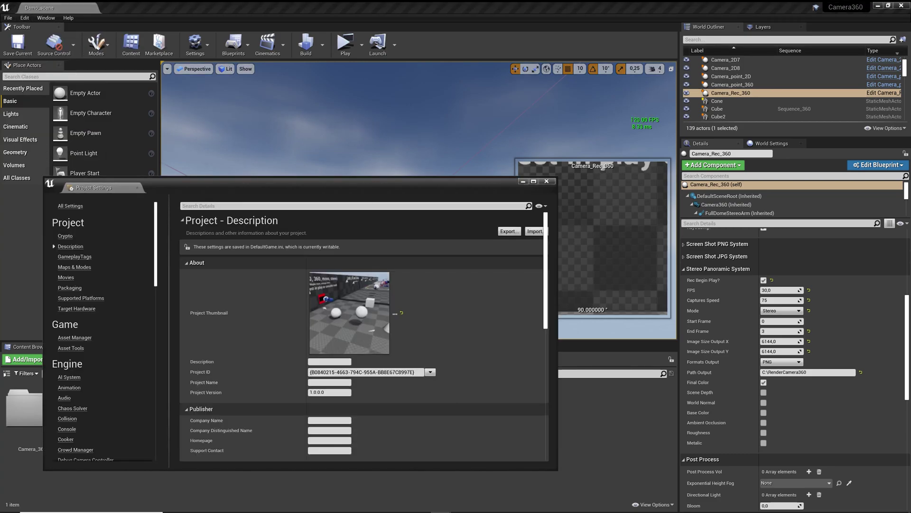
type("text")
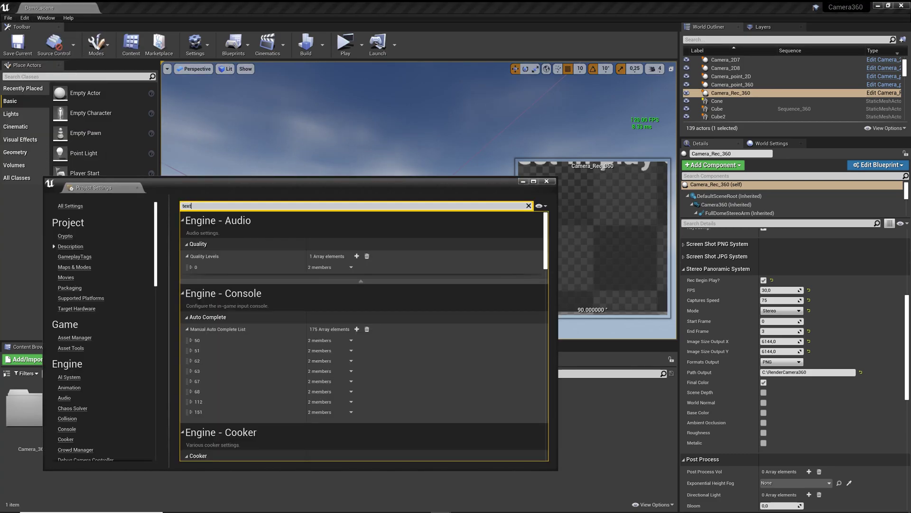
type("ure str")
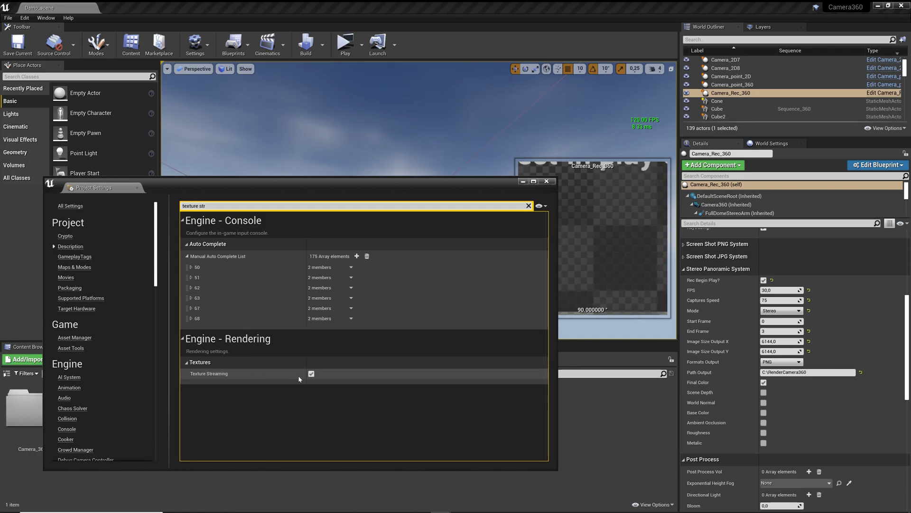
left_click(547, 181)
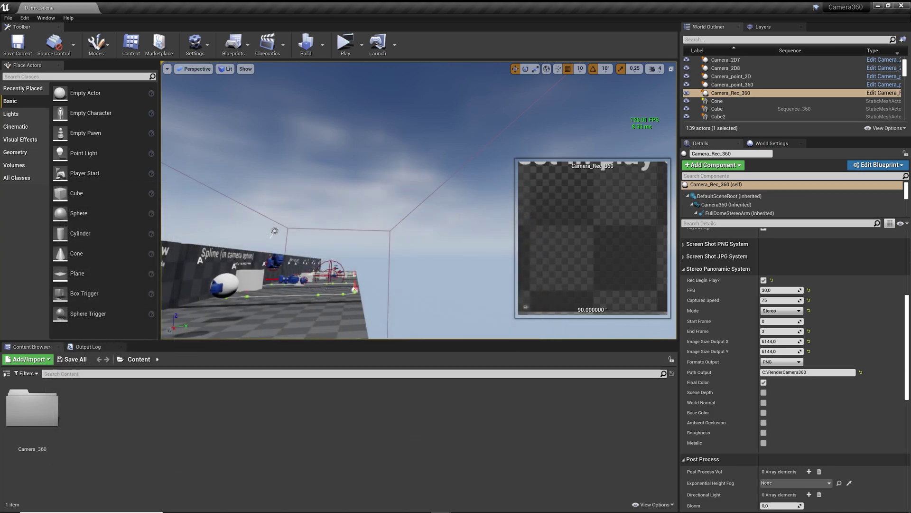
Frame Camera_Rec_360 in the viewport, then switch to the browser and the open folder windows
key("f")
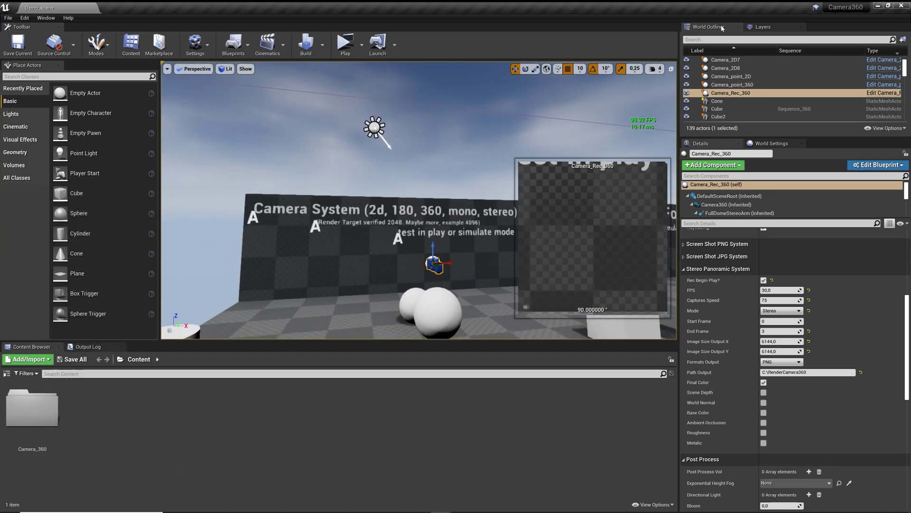
key("alt+Tab")
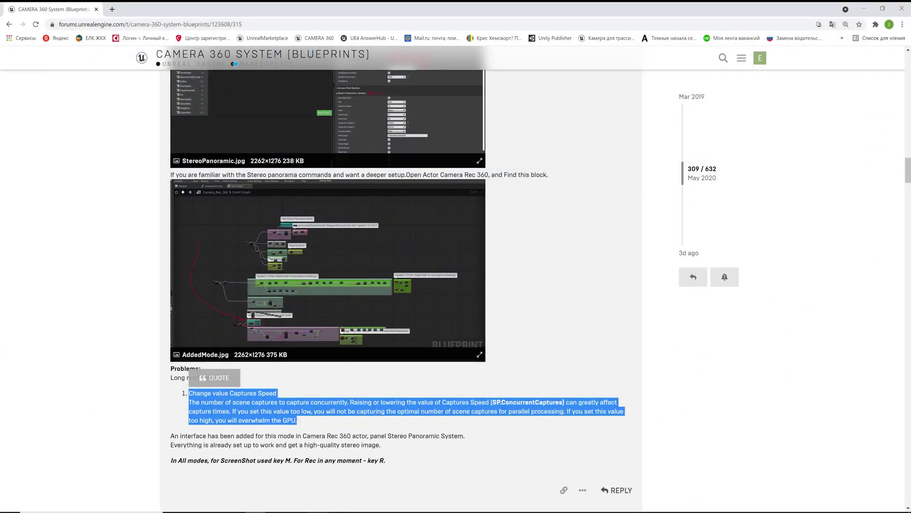
left_click(358, 512)
Switch to the Camera360 project folder in Explorer and check the new Script folder beside Camera360.uproject
left_click(353, 472)
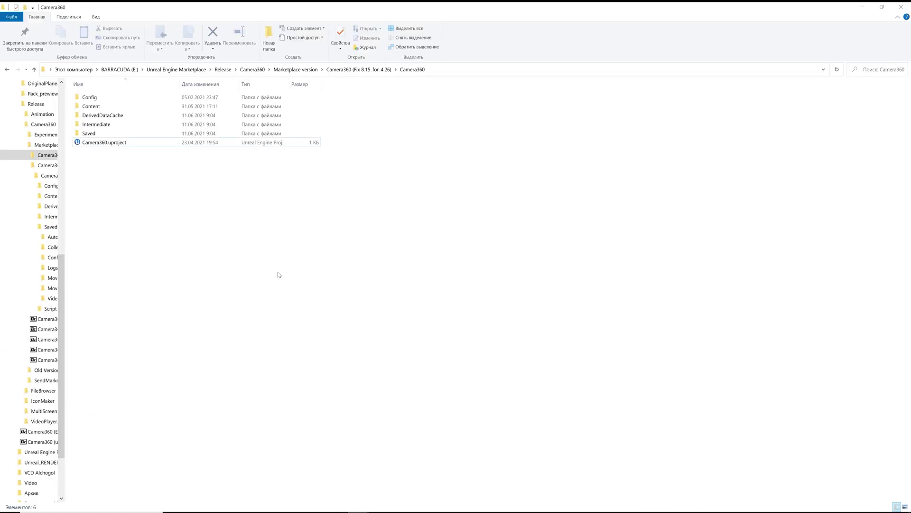
left_click(187, 150)
left_click(426, 230)
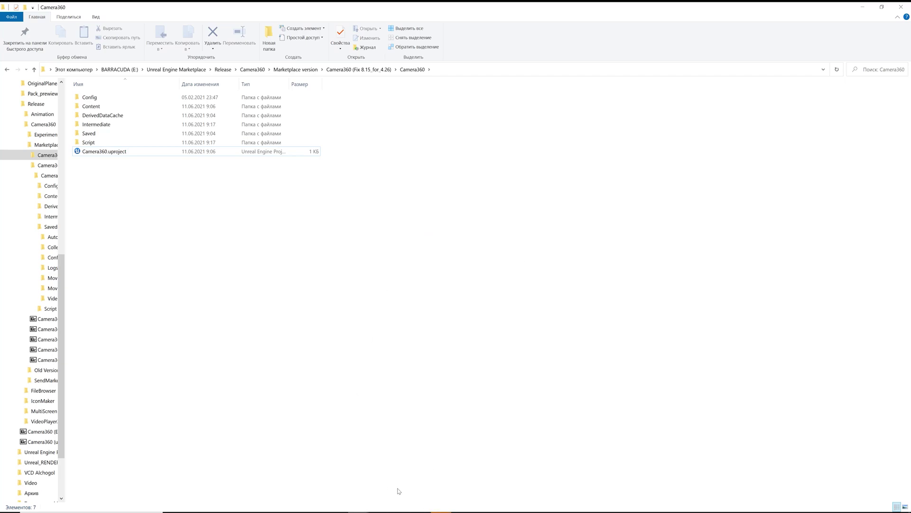
Return to Unreal's Demo_scene, close the empty Sequencer window, and turn the view down the corridor
mouse_move(448, 496)
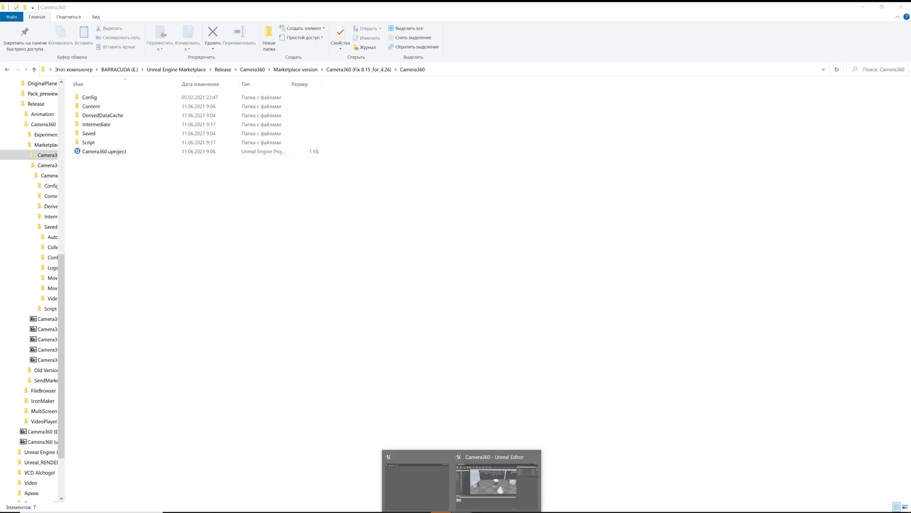
left_click(494, 480)
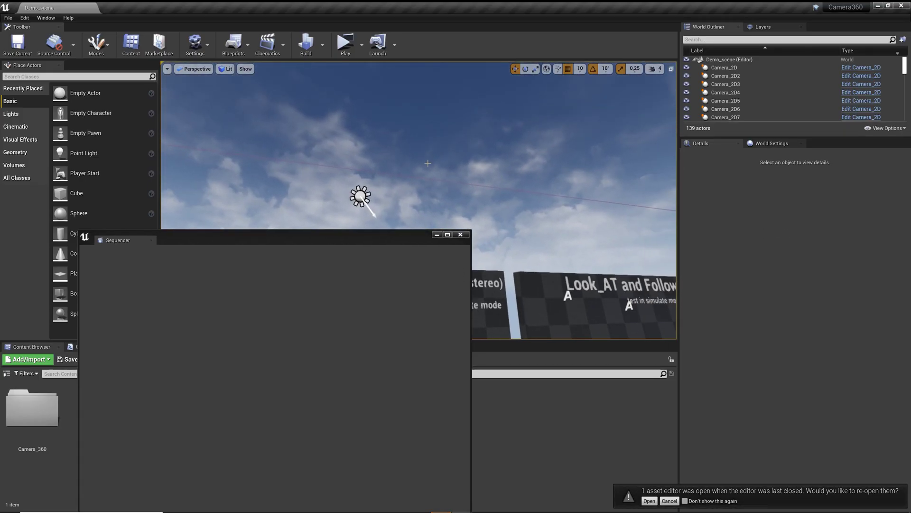
left_click(461, 235)
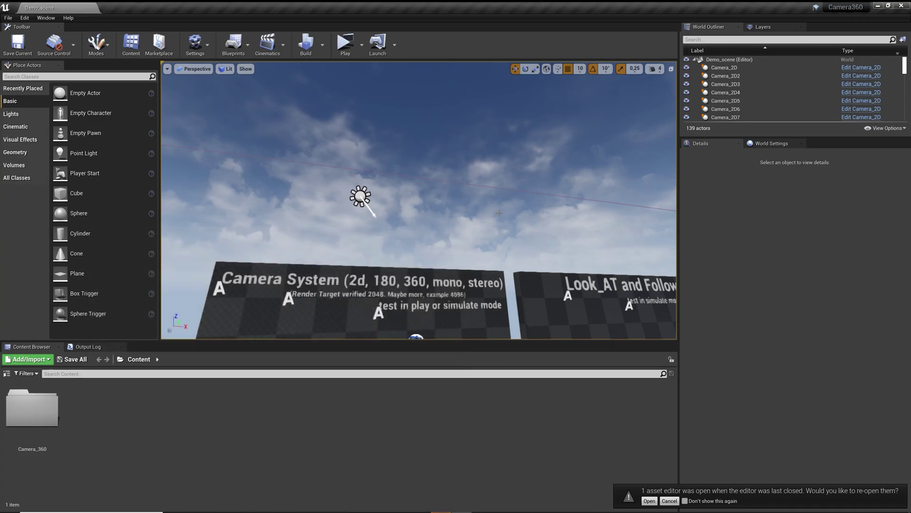
right_click_drag(453, 211, 504, 204)
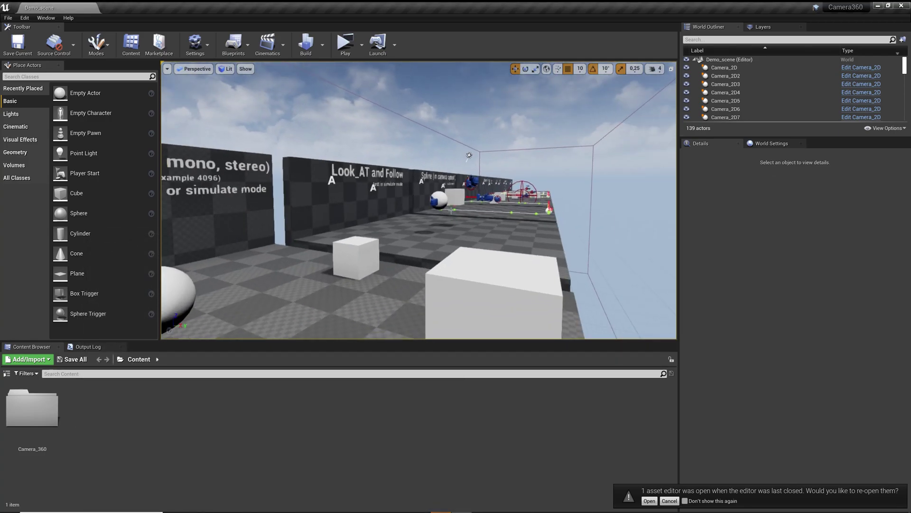